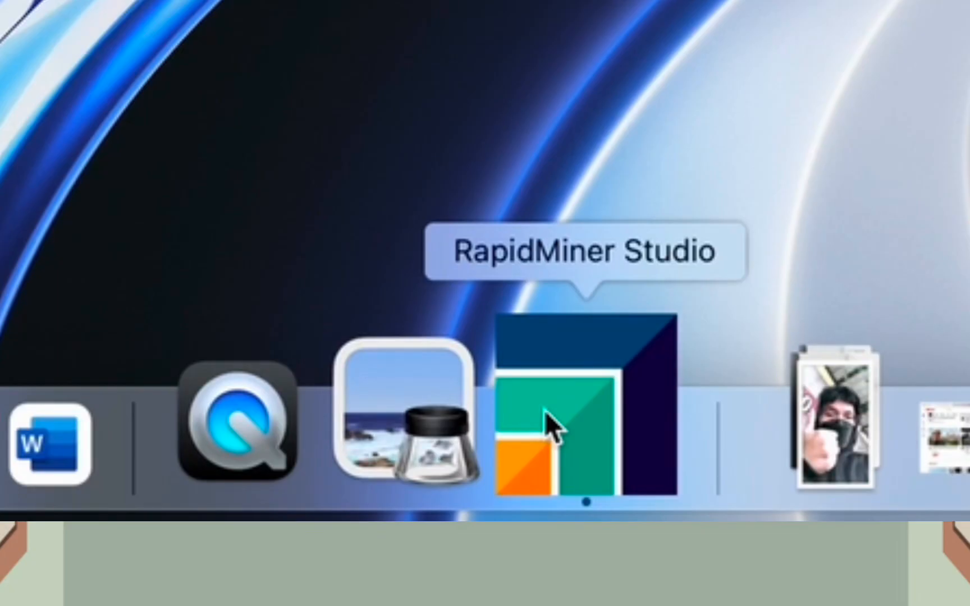
# Launch RapidMiner Studio from the Dock
pyautogui.click(553, 427)
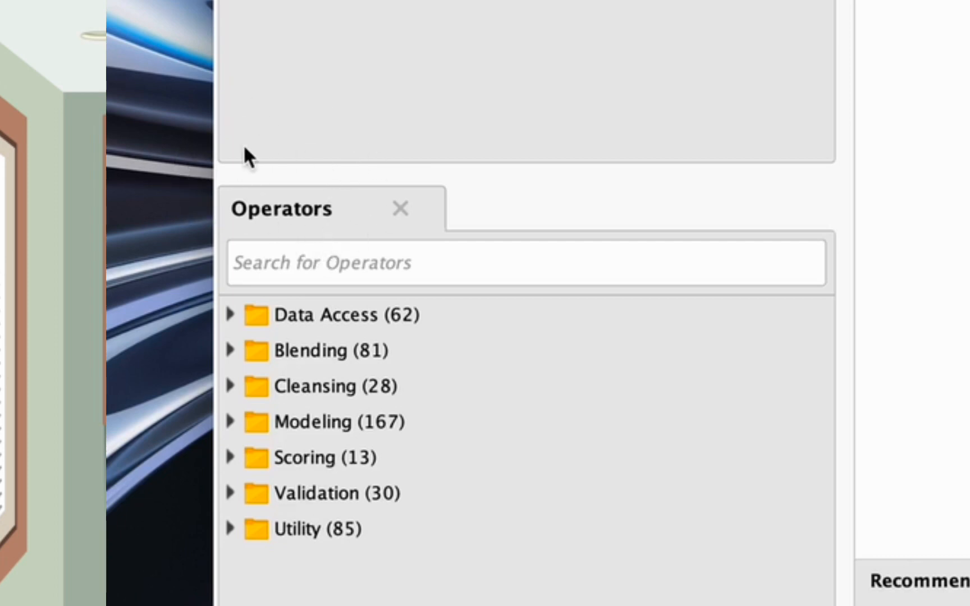
# Search the operators for 'searc' and place Search Twitter on the process canvas
pyautogui.click(267, 256)
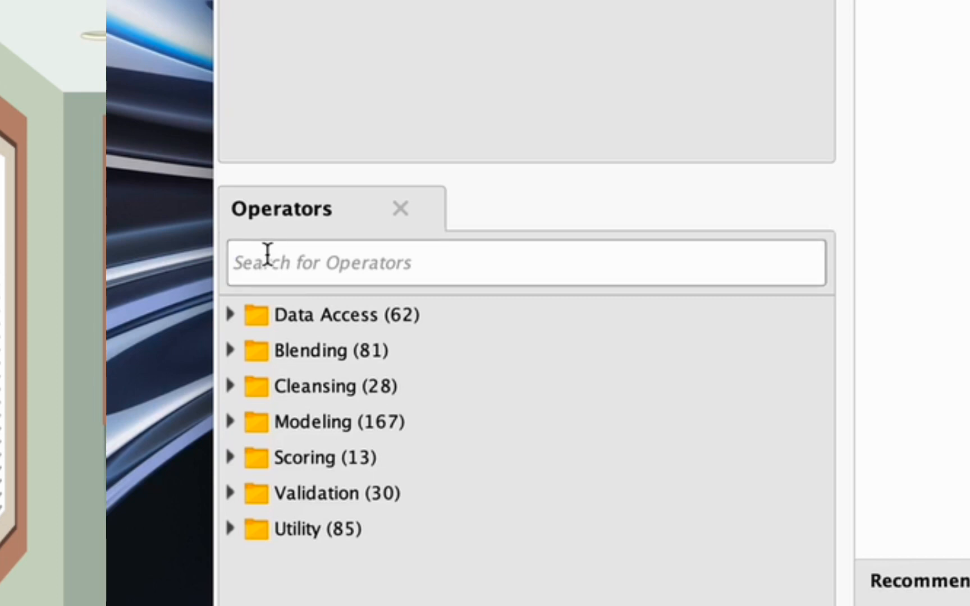
pyautogui.write('s')
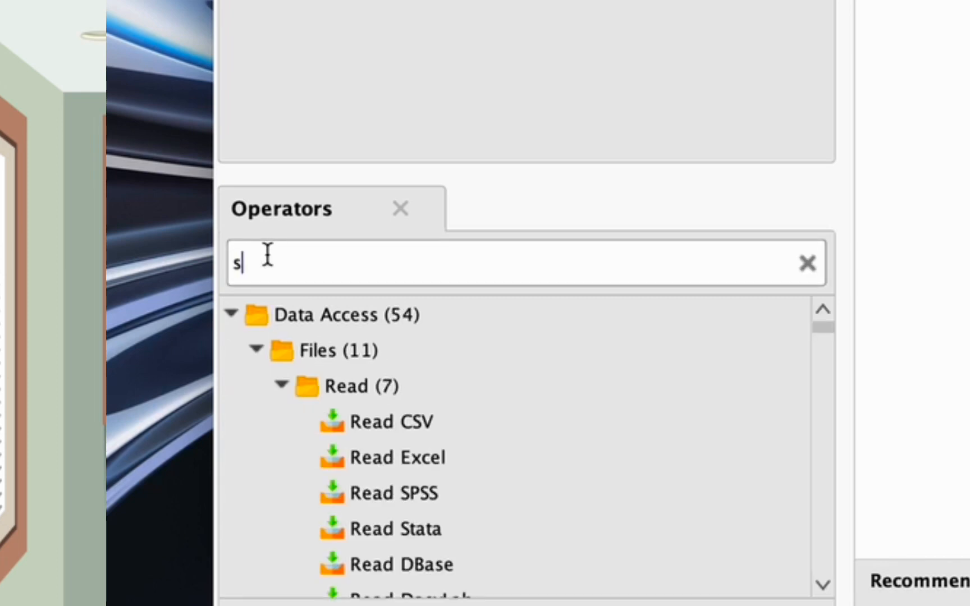
pyautogui.write('earc')
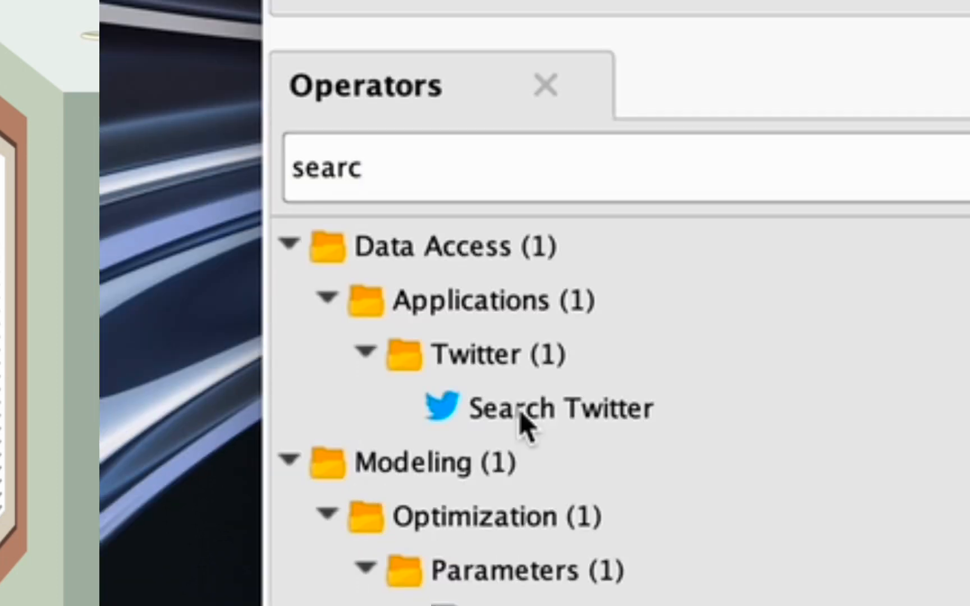
pyautogui.click(521, 416)
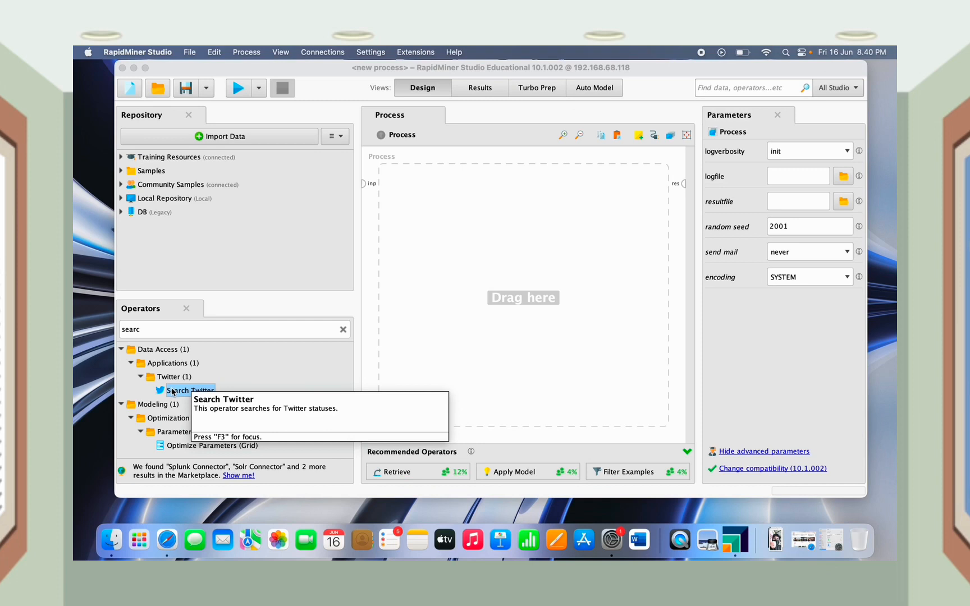
pyautogui.moveTo(173, 392); pyautogui.dragTo(463, 194)
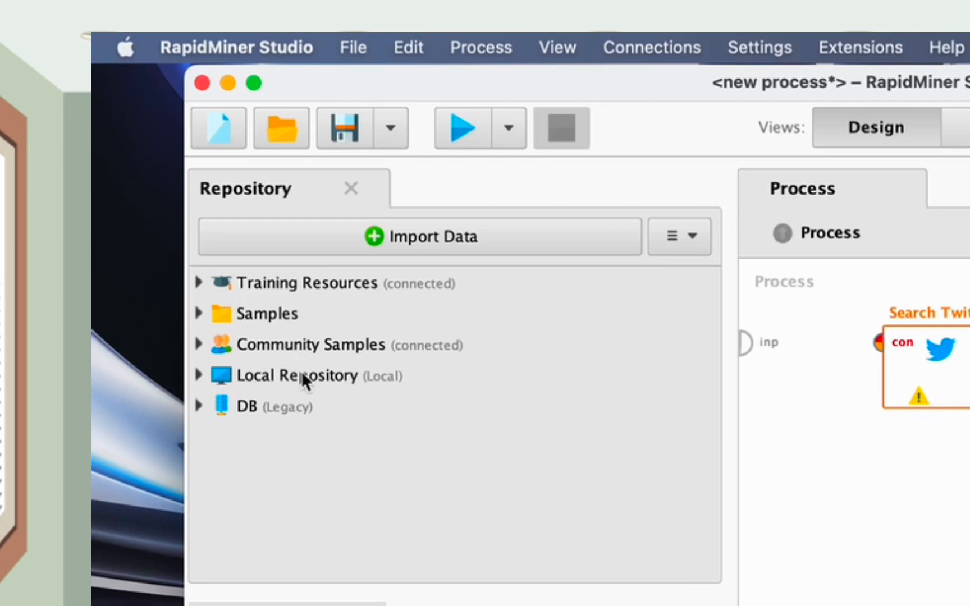
# Expand Local Repository and choose Create Connection from the Connections folder's context menu
pyautogui.click(301, 372)
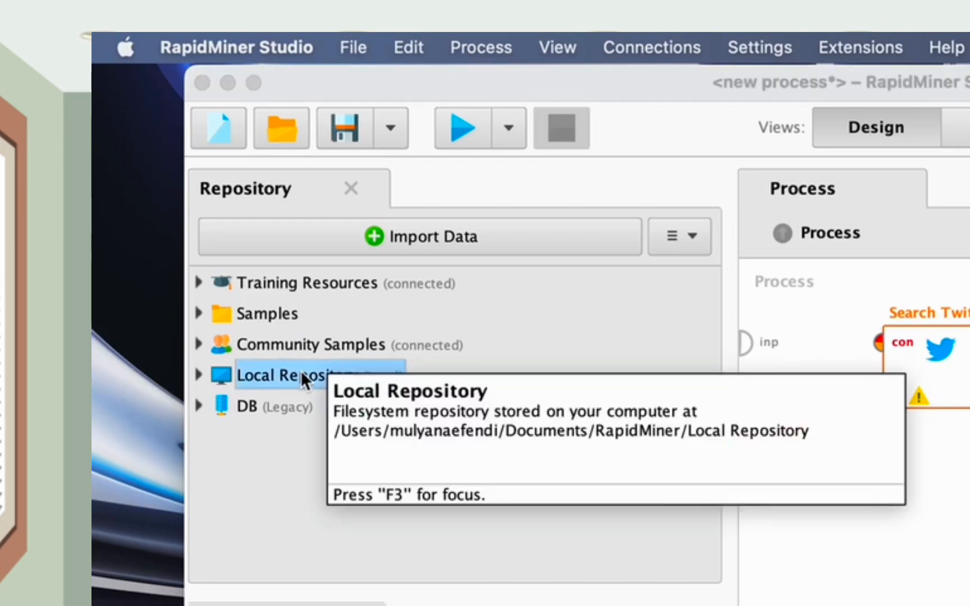
pyautogui.click(199, 372)
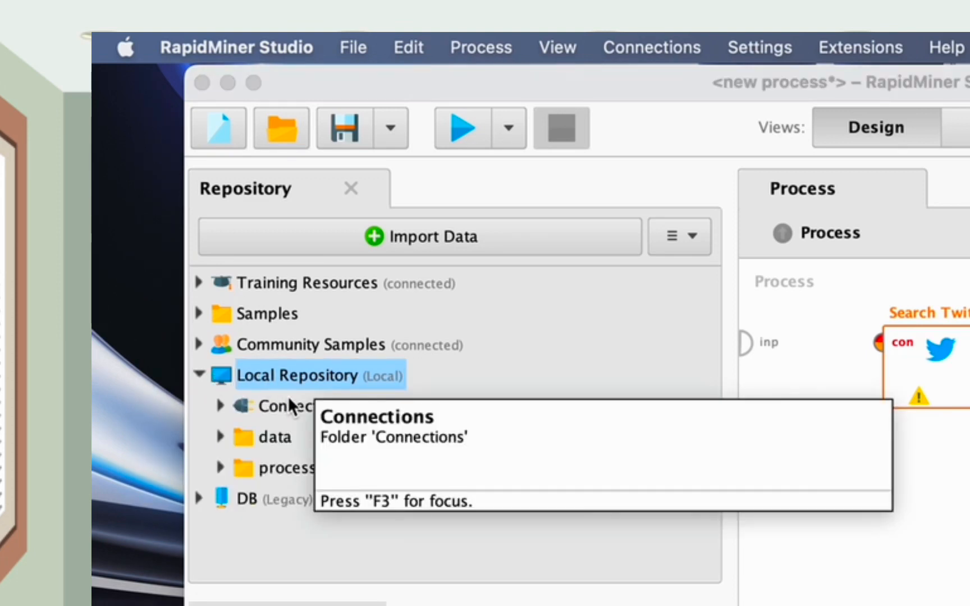
pyautogui.click(289, 400)
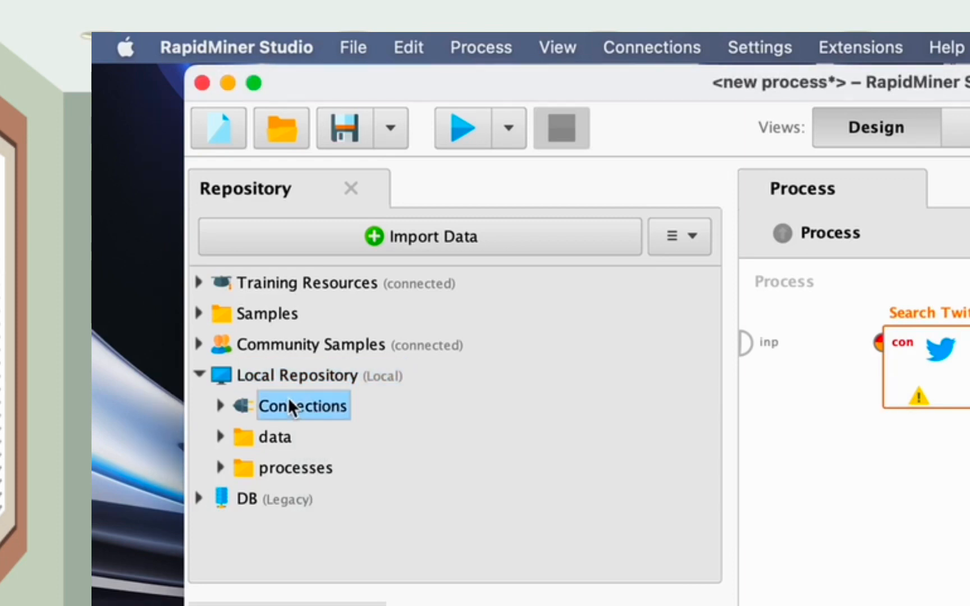
pyautogui.rightClick(290, 401)
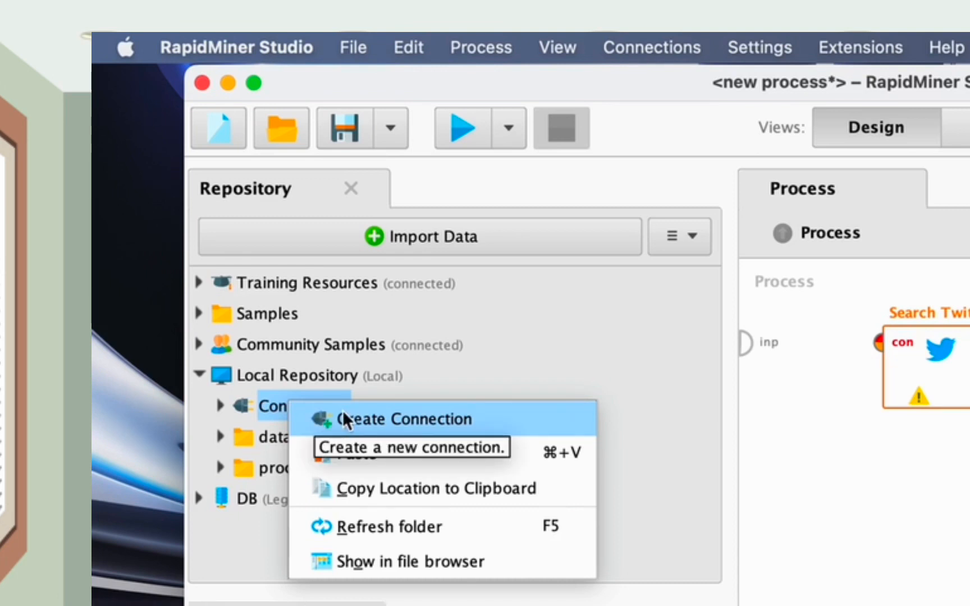
pyautogui.click(340, 418)
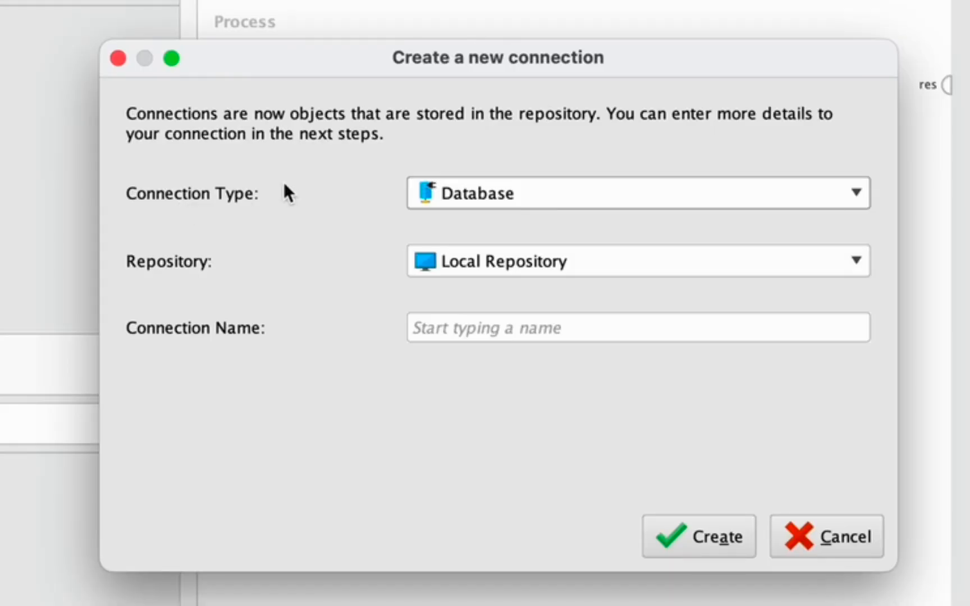
# Create a Twitter-type connection, entering the user's name as the connection name
pyautogui.click(473, 193)
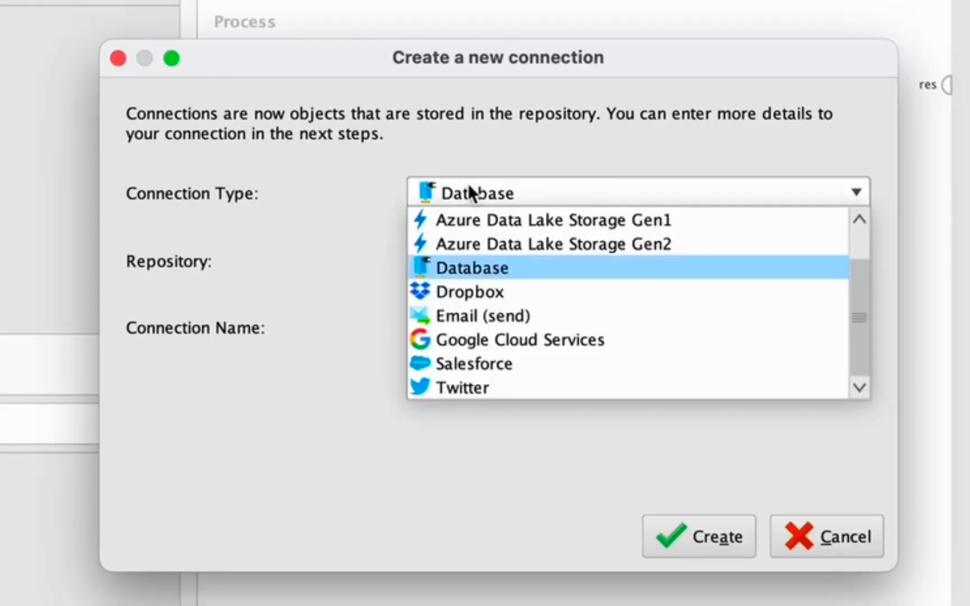
pyautogui.click(461, 379)
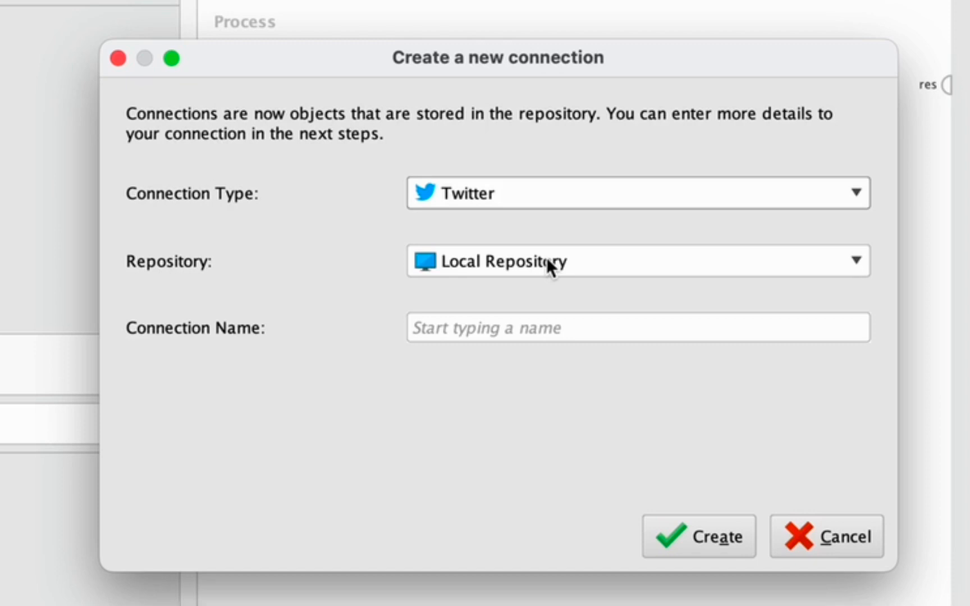
pyautogui.click(532, 325)
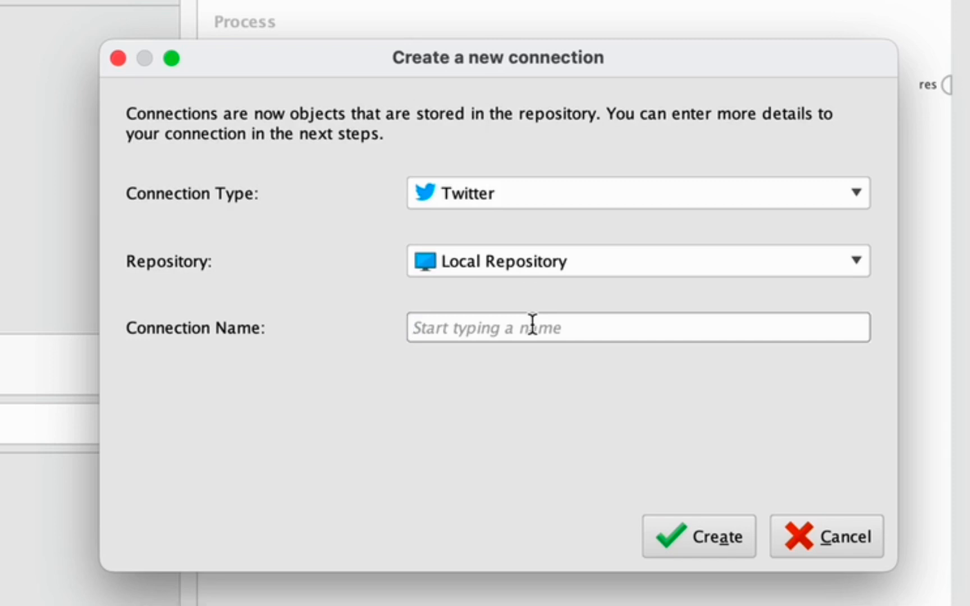
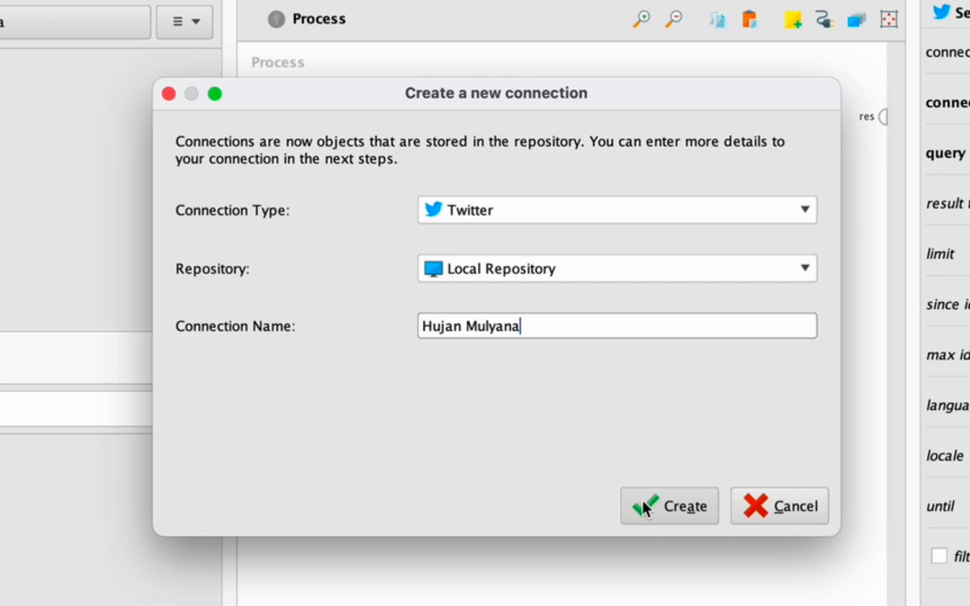
pyautogui.click(564, 374)
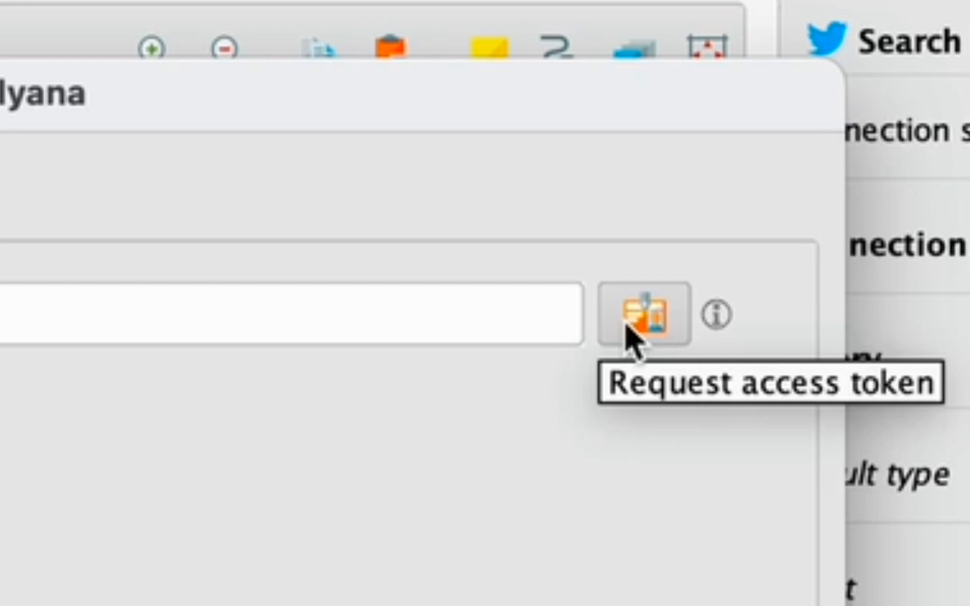
# Request an access token for the connection from its Setup tab
pyautogui.click(628, 330)
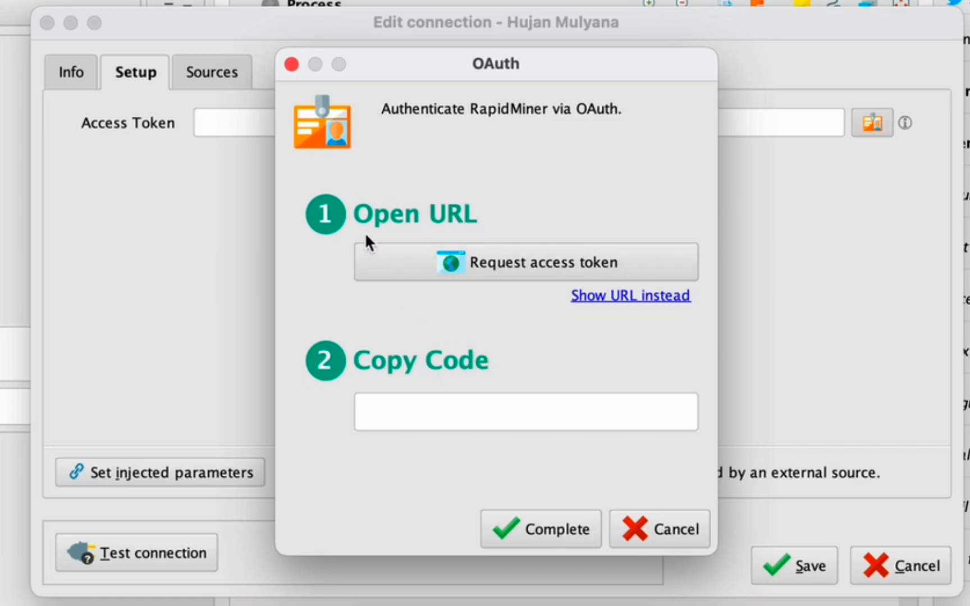
# Open the Twitter authentication link from the OAuth dialog in Safari
pyautogui.click(402, 254)
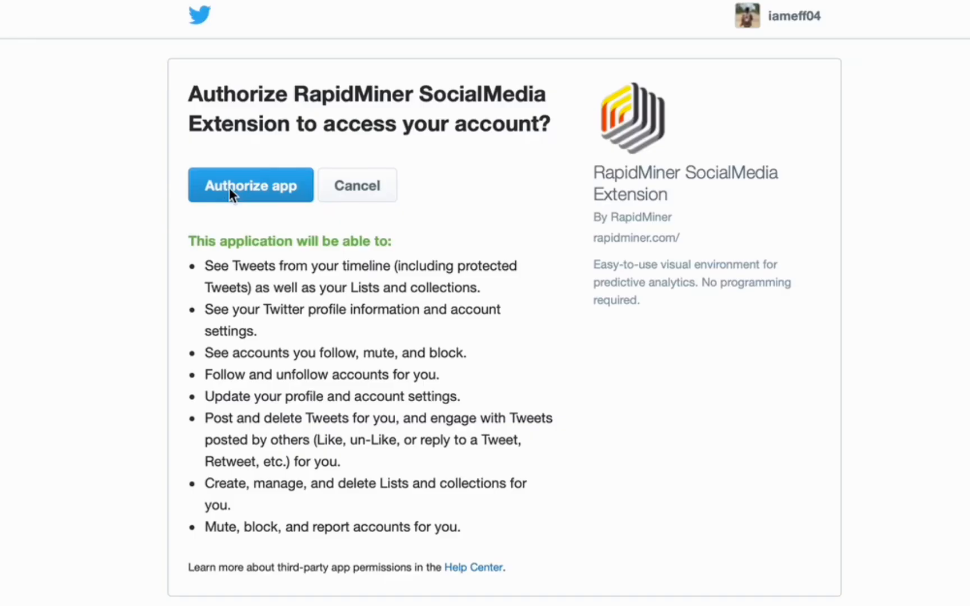
# Authorize the RapidMiner SocialMedia Extension on Twitter and copy the displayed PIN
pyautogui.click(229, 187)
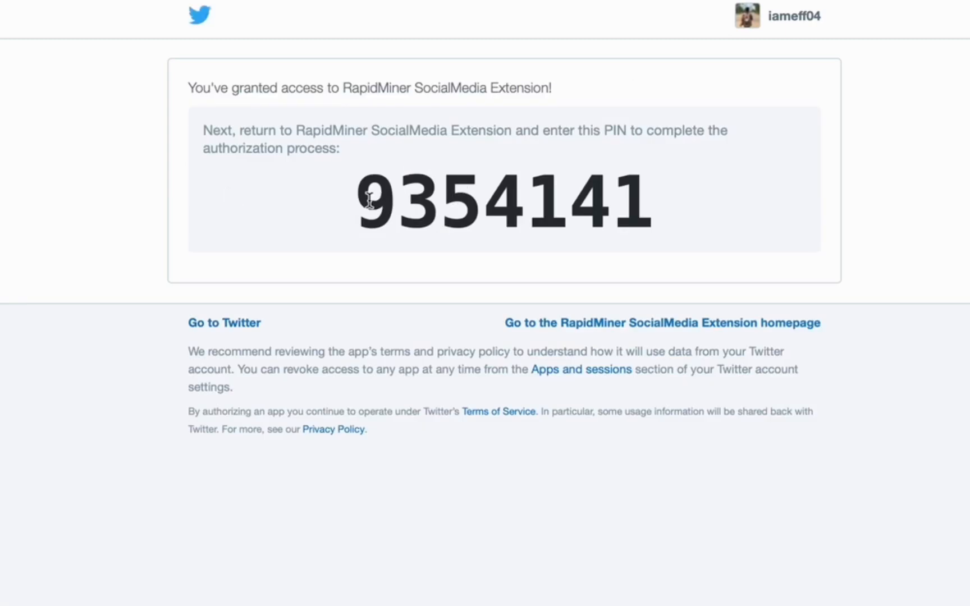
pyautogui.moveTo(369, 199); pyautogui.dragTo(640, 230)
pyautogui.rightClick(597, 215)
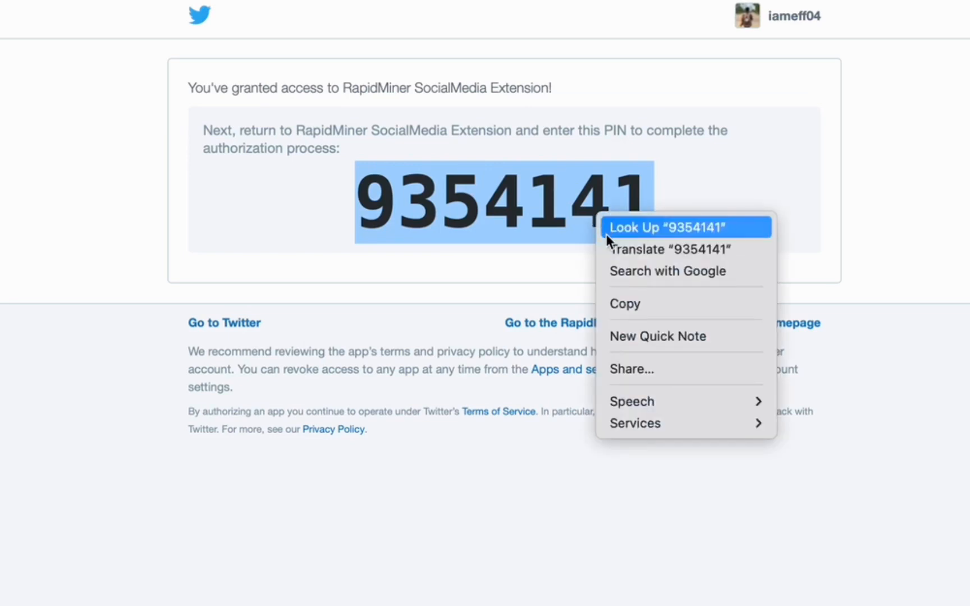
pyautogui.click(628, 303)
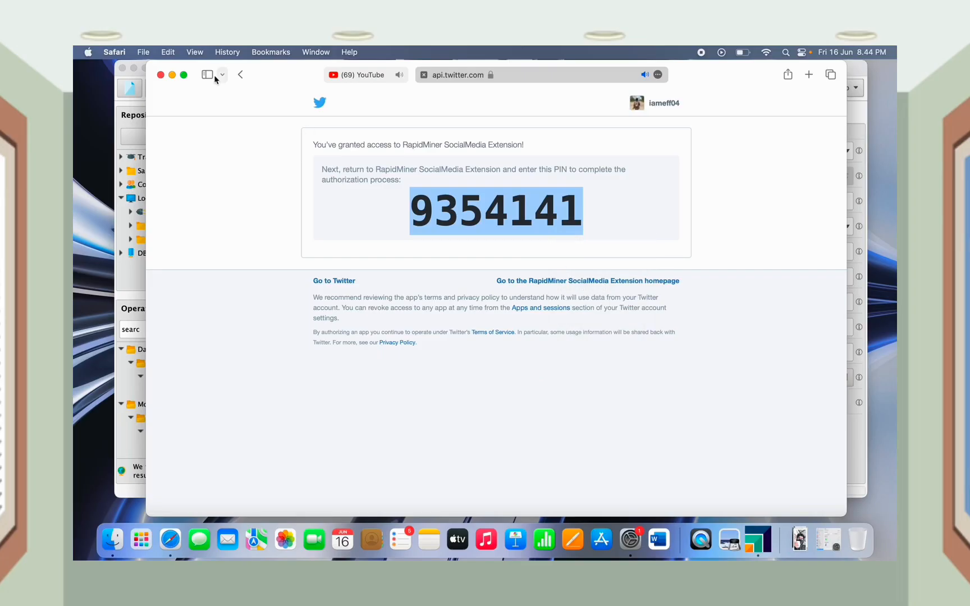
# Paste the PIN into the OAuth code field, complete authentication, and save the connection
pyautogui.click(172, 75)
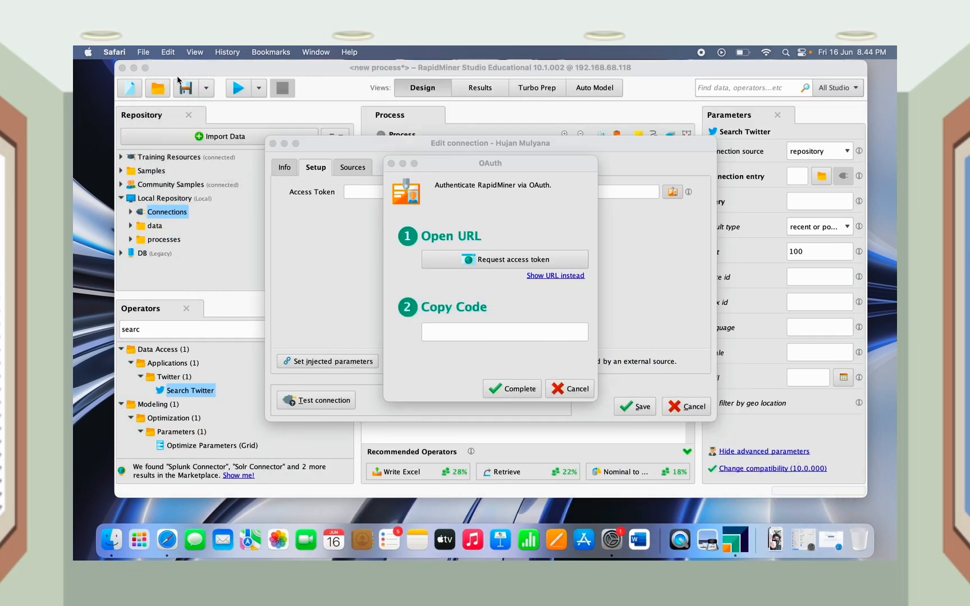
pyautogui.click(443, 336)
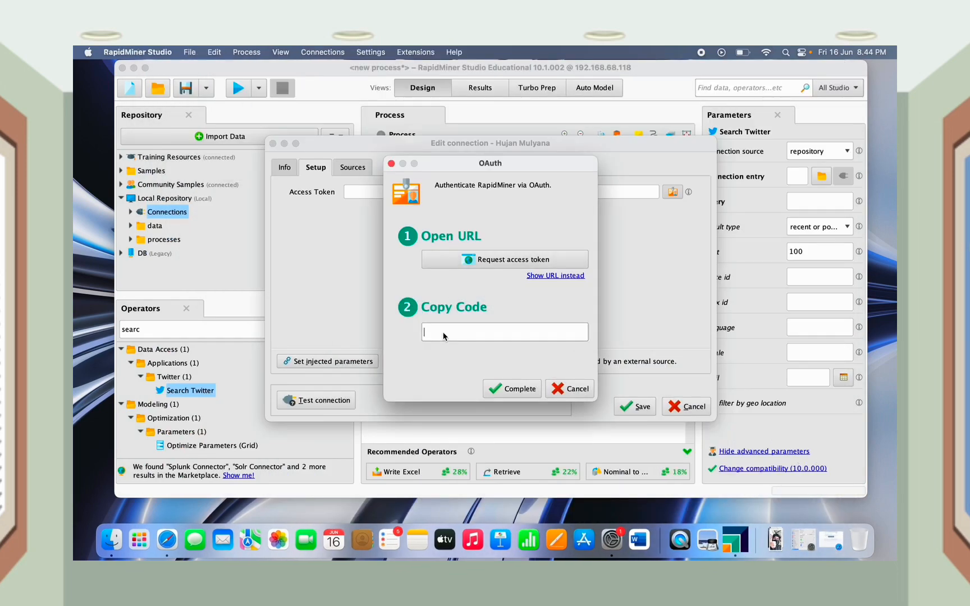
pyautogui.rightClick(442, 331)
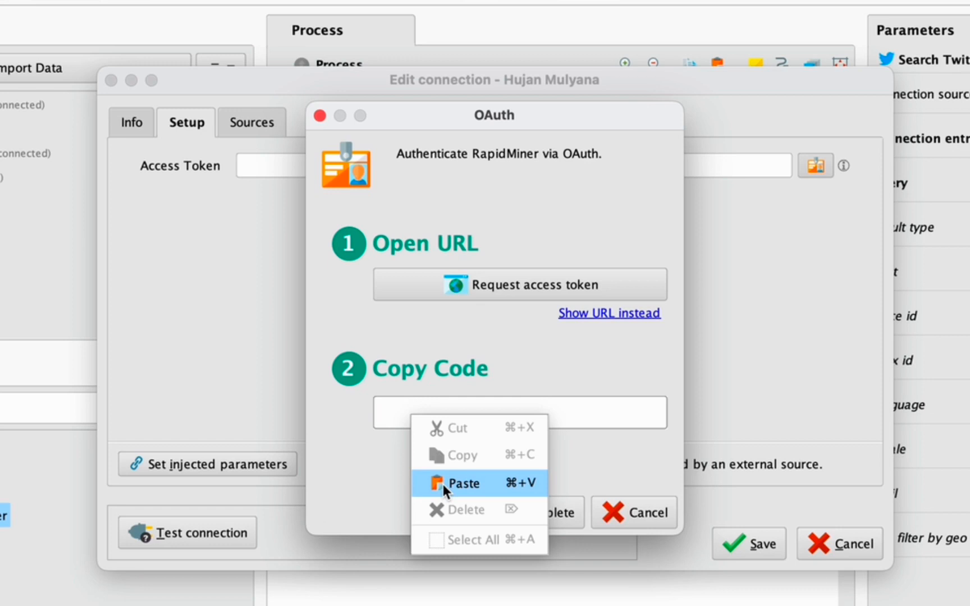
pyautogui.click(442, 485)
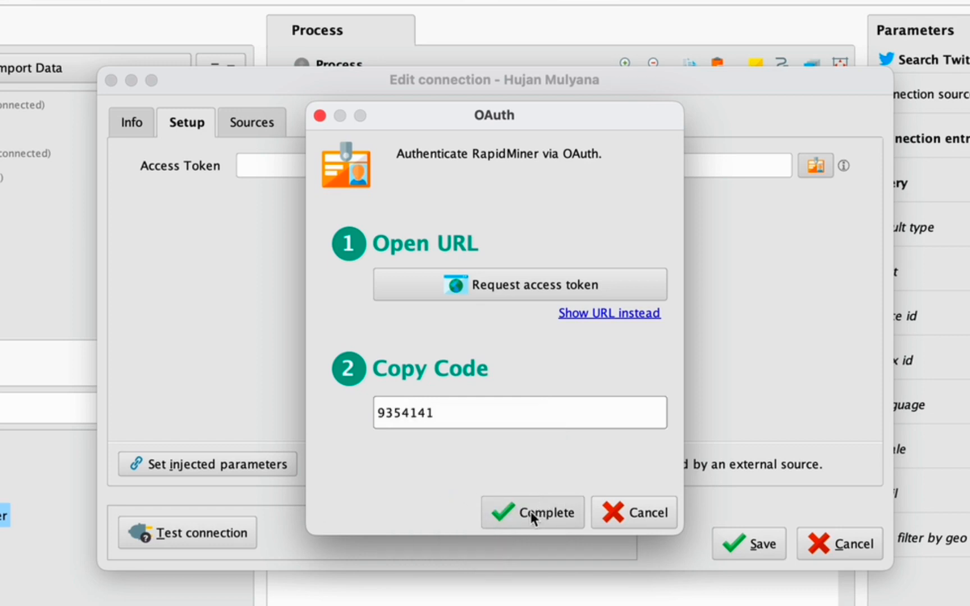
pyautogui.click(516, 512)
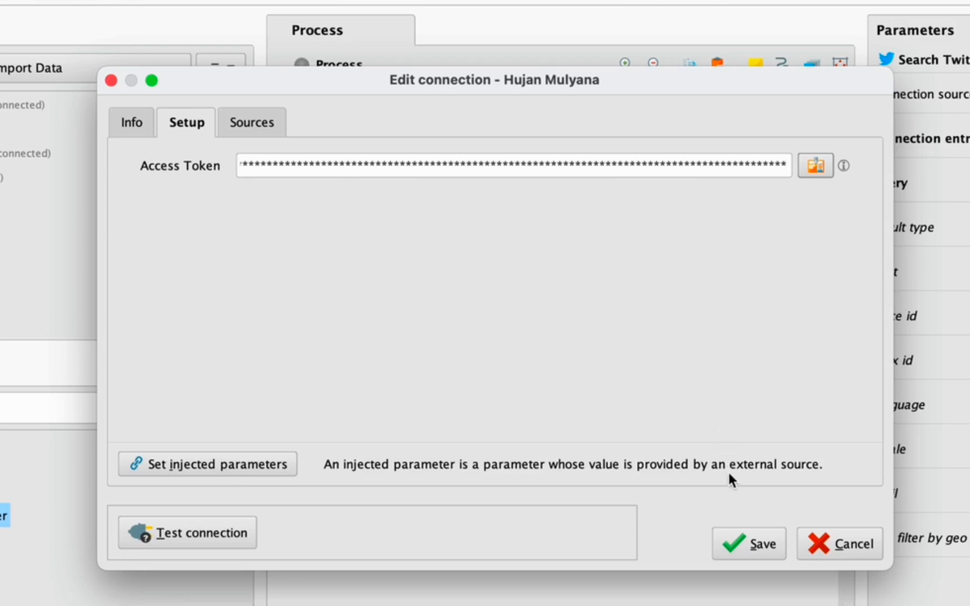
pyautogui.click(740, 544)
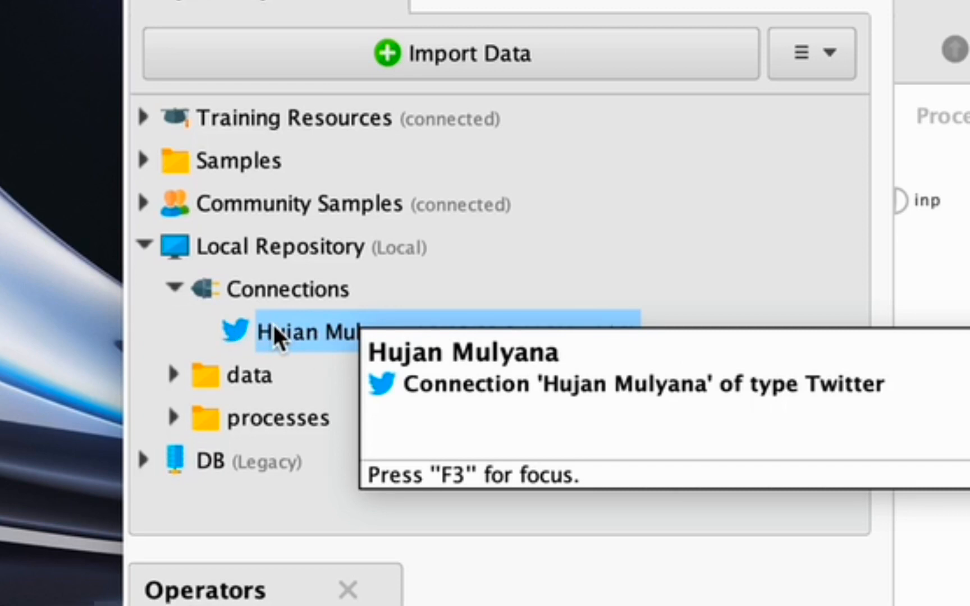
# Drop the saved Twitter connection onto the canvas as a Retrieve operator beside Search Twitter
pyautogui.moveTo(273, 328); pyautogui.dragTo(969, 219)
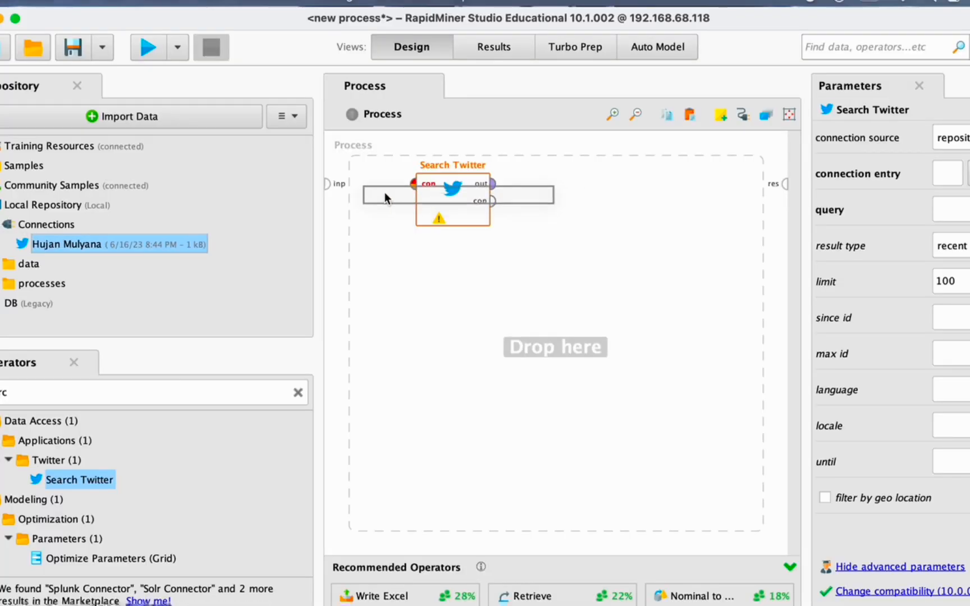
pyautogui.moveTo(384, 192); pyautogui.dragTo(367, 190)
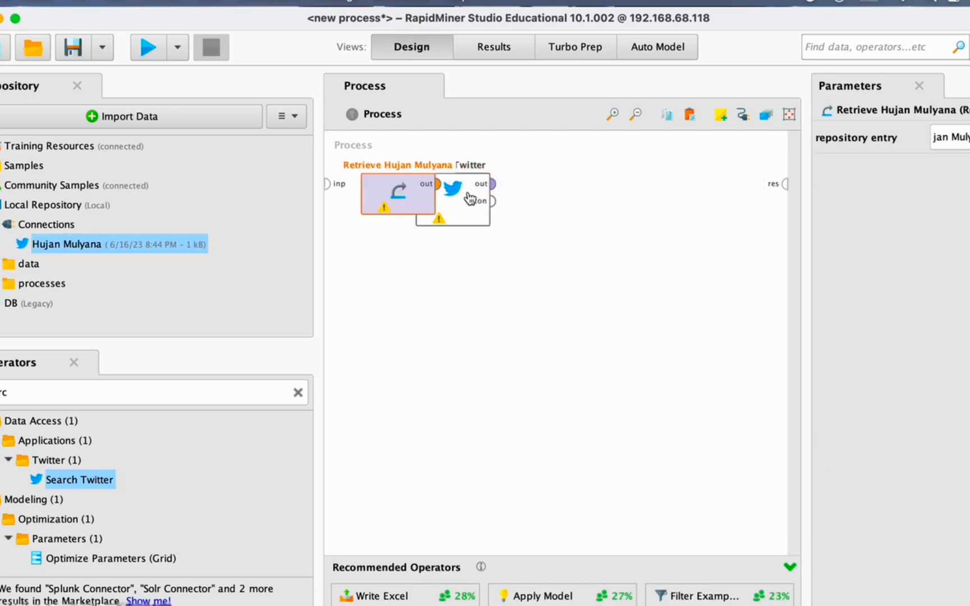
pyautogui.moveTo(468, 197); pyautogui.dragTo(492, 198)
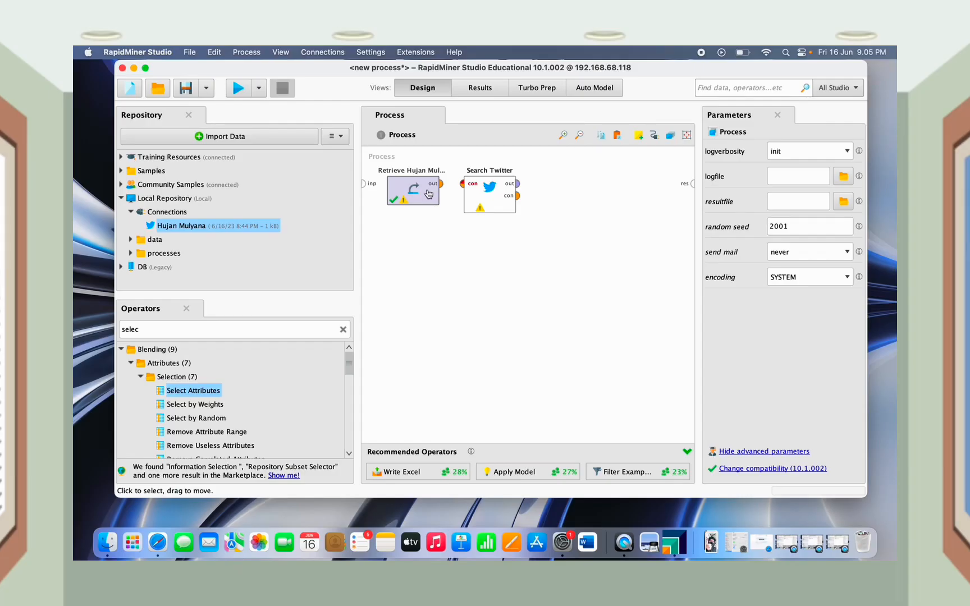
# Wire Retrieve's output port to Search Twitter's con input port
pyautogui.click(433, 193)
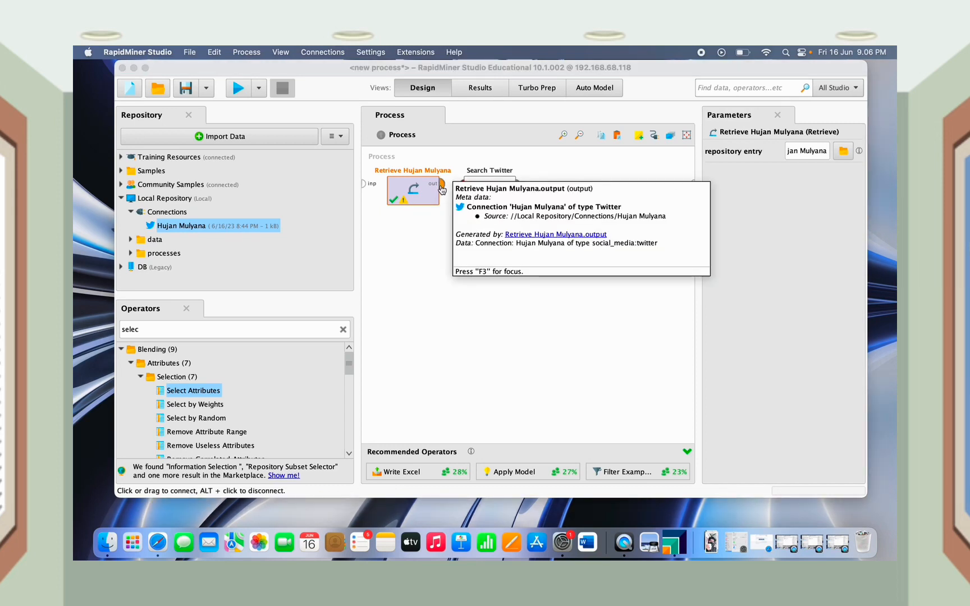
pyautogui.click(441, 190)
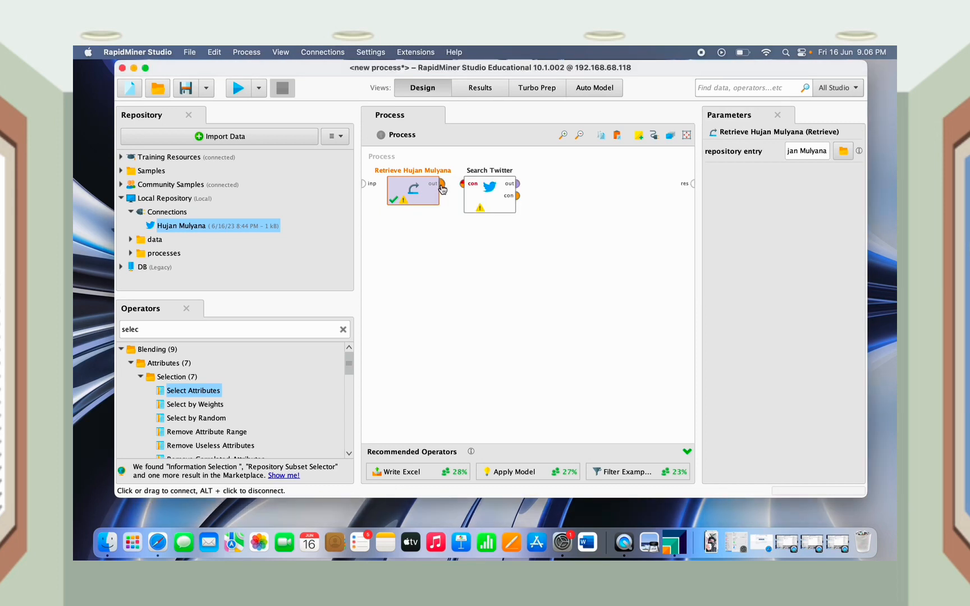
pyautogui.click(462, 186)
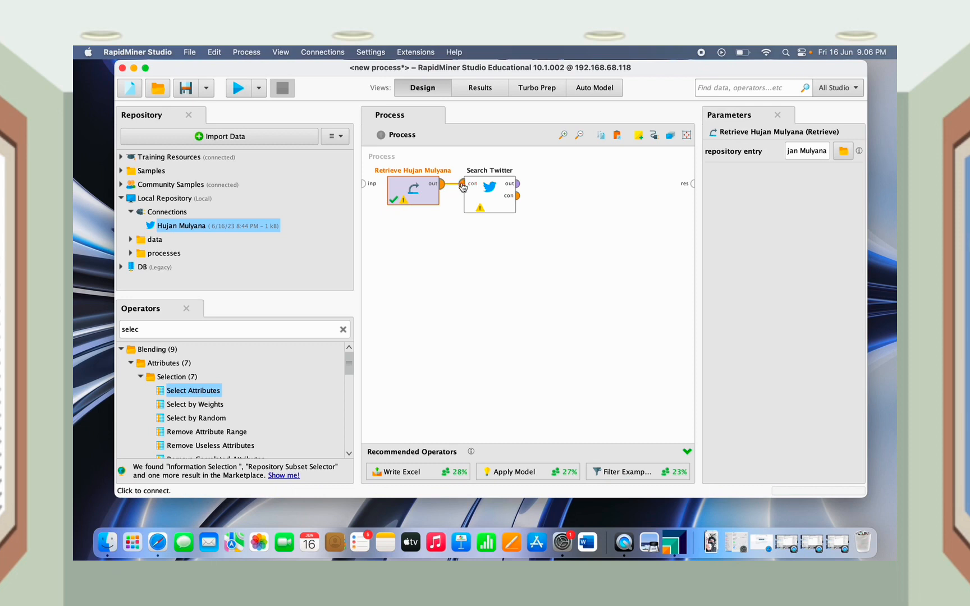
pyautogui.click(461, 256)
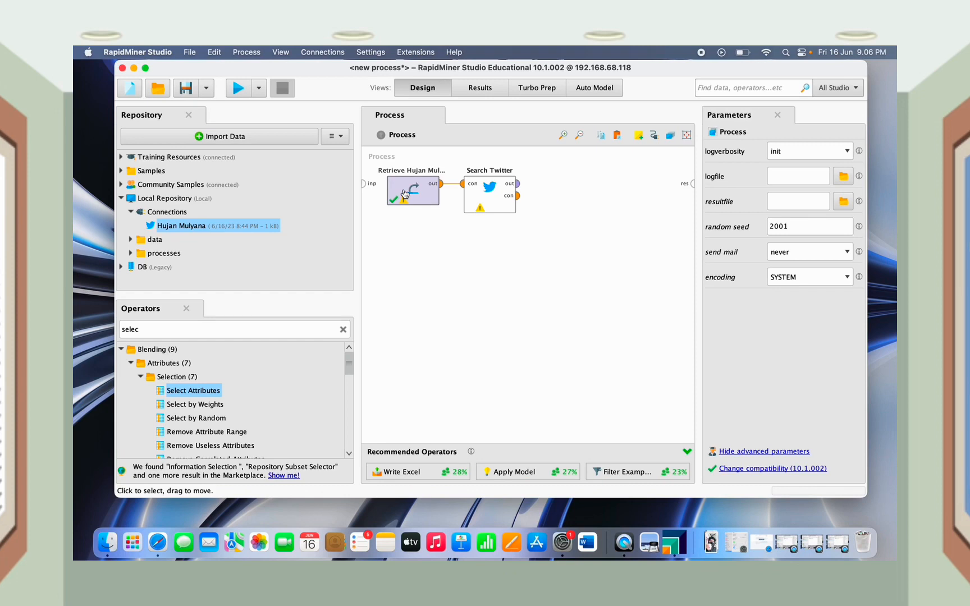
# Set Search Twitter's query to 'Hujan' and raise its result limit from 100 to 2000
pyautogui.click(484, 195)
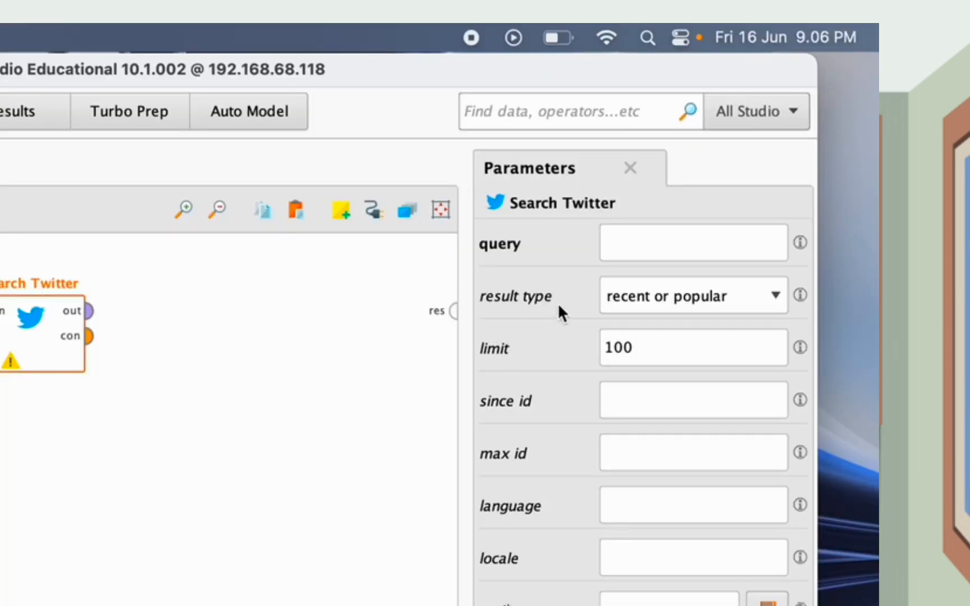
pyautogui.click(622, 242)
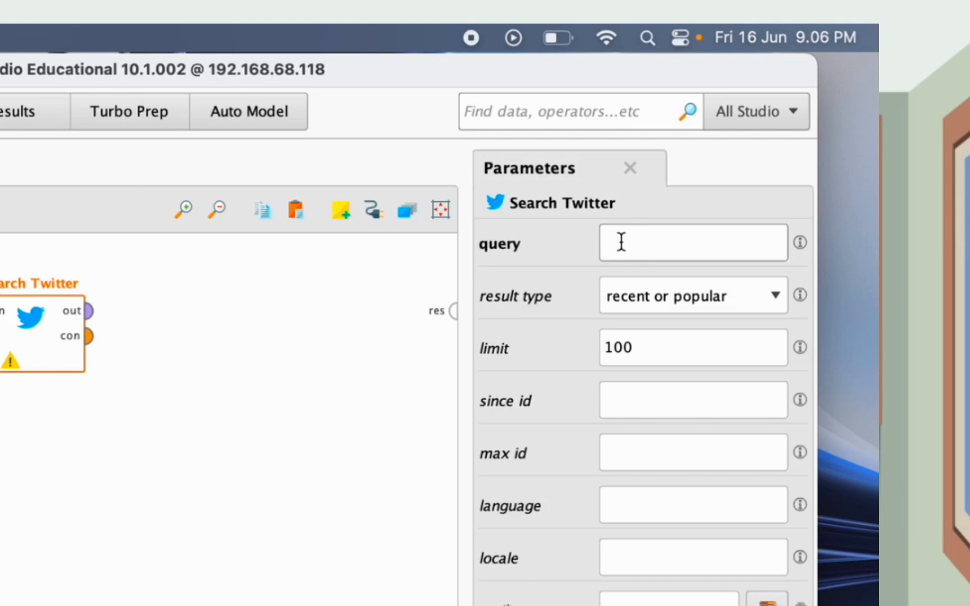
pyautogui.write('Hujan')
pyautogui.click(667, 344)
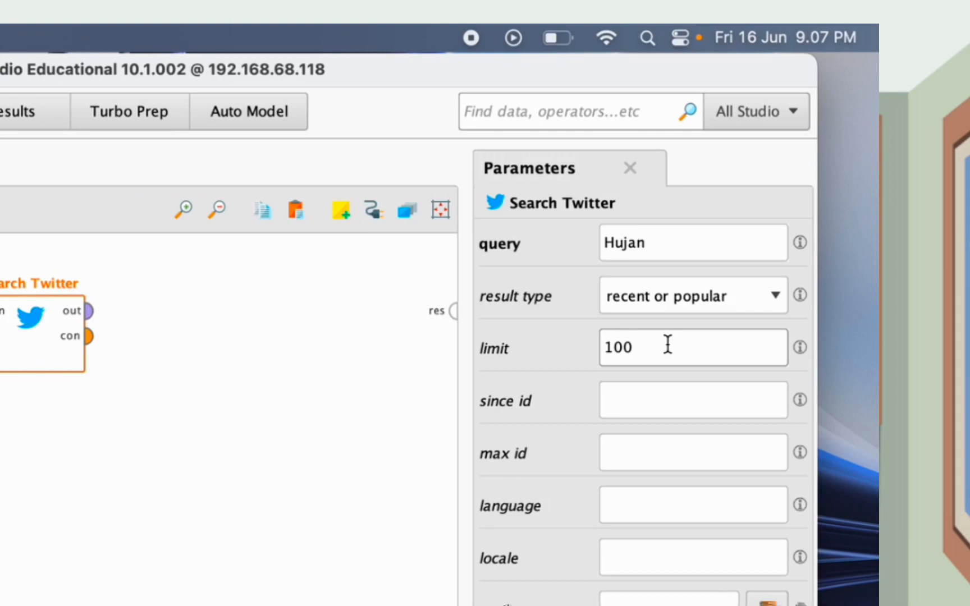
pyautogui.press('BackSpace')
pyautogui.press('BackSpace')
pyautogui.press('BackSpace')
pyautogui.write('2000')
pyautogui.click(608, 506)
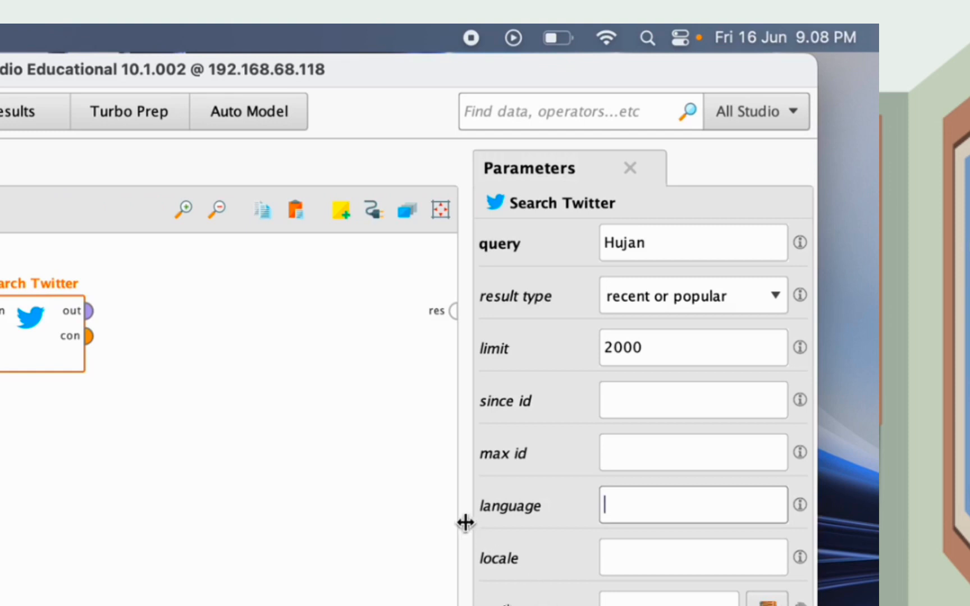
pyautogui.click(293, 488)
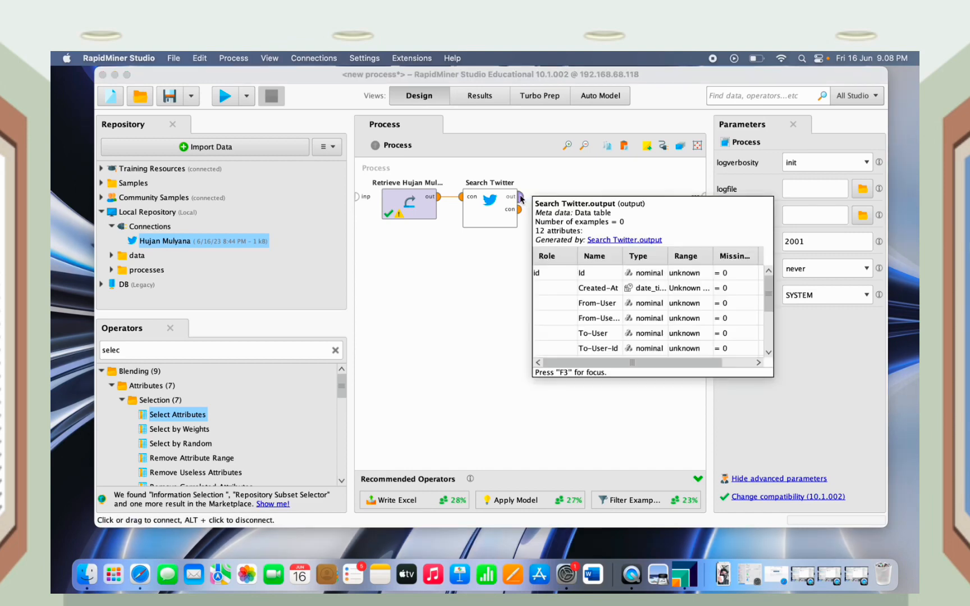
# Wire Search Twitter's output to the result port and run the process to fetch 2,000 tweets
pyautogui.click(521, 198)
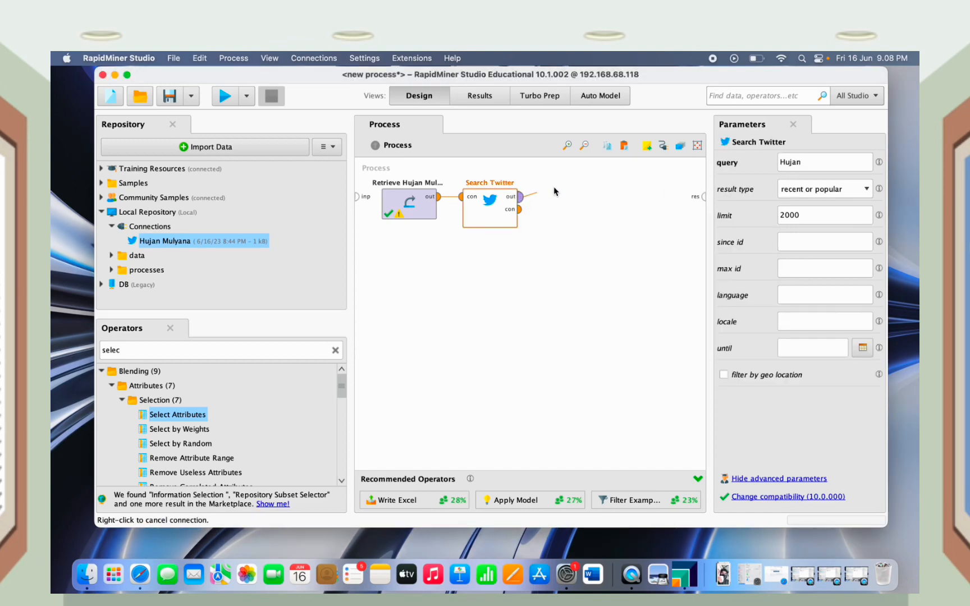
pyautogui.click(704, 197)
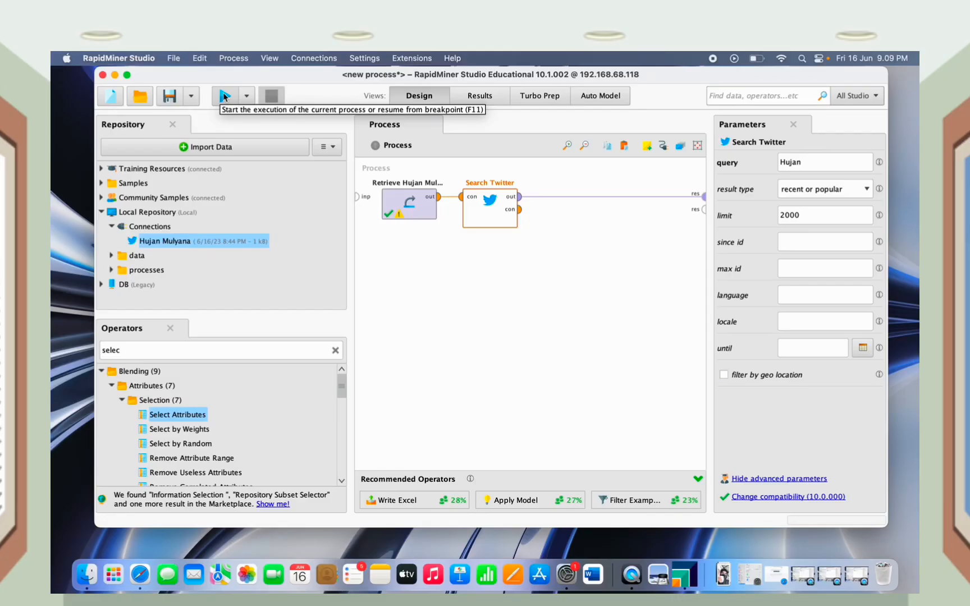
pyautogui.click(223, 94)
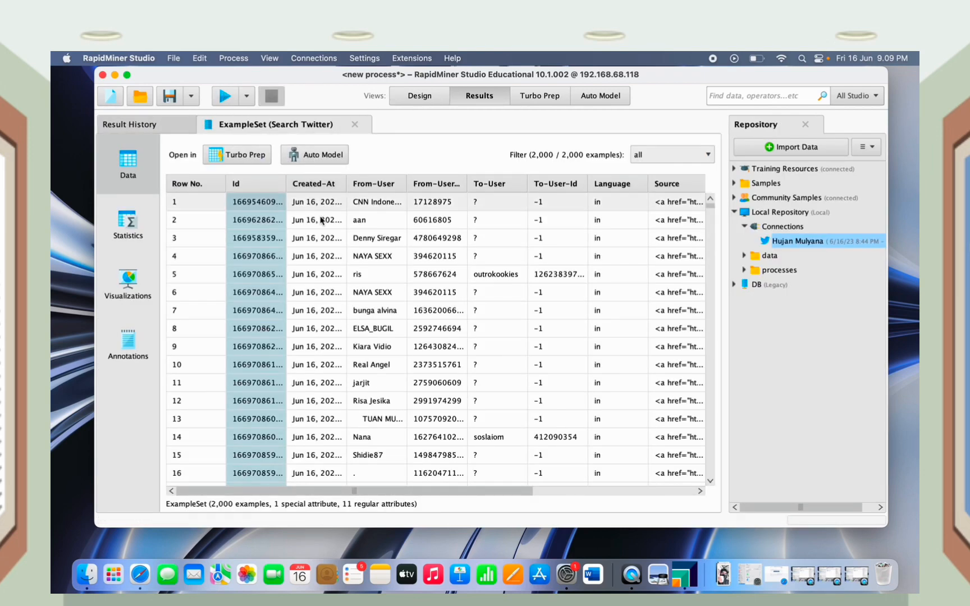
pyautogui.scroll(-20, 324, 240)
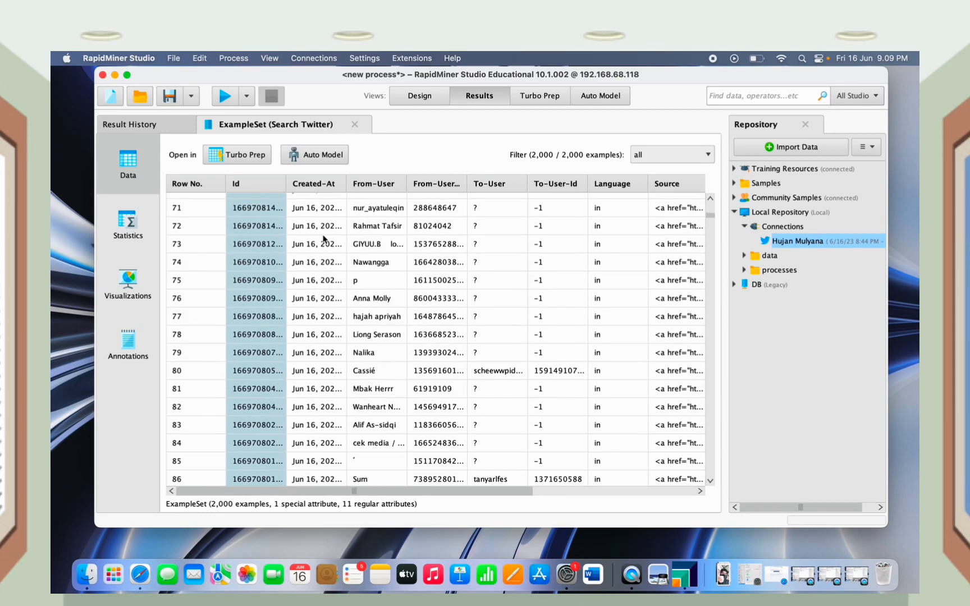
pyautogui.scroll(20, 324, 239)
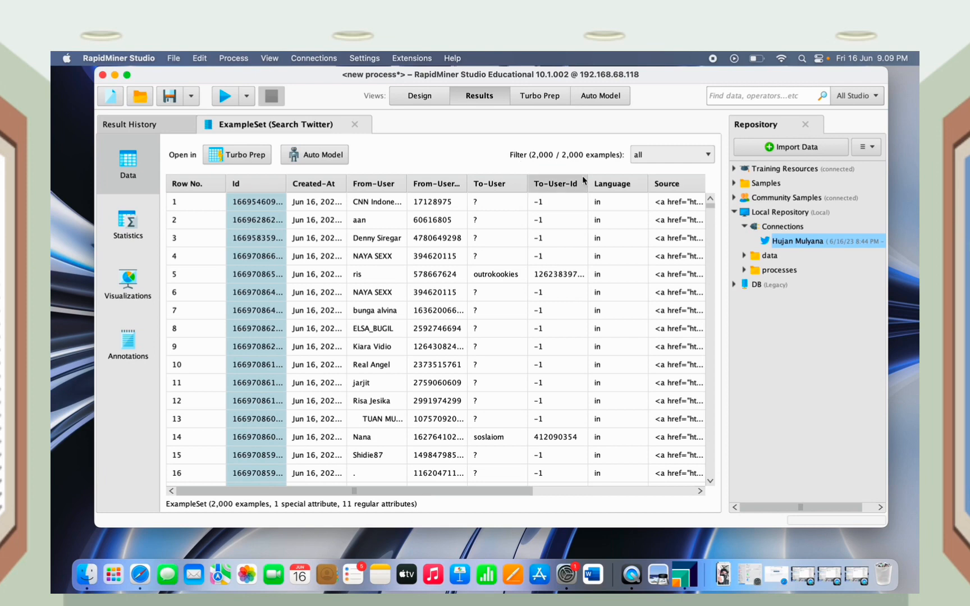
pyautogui.moveTo(584, 180)
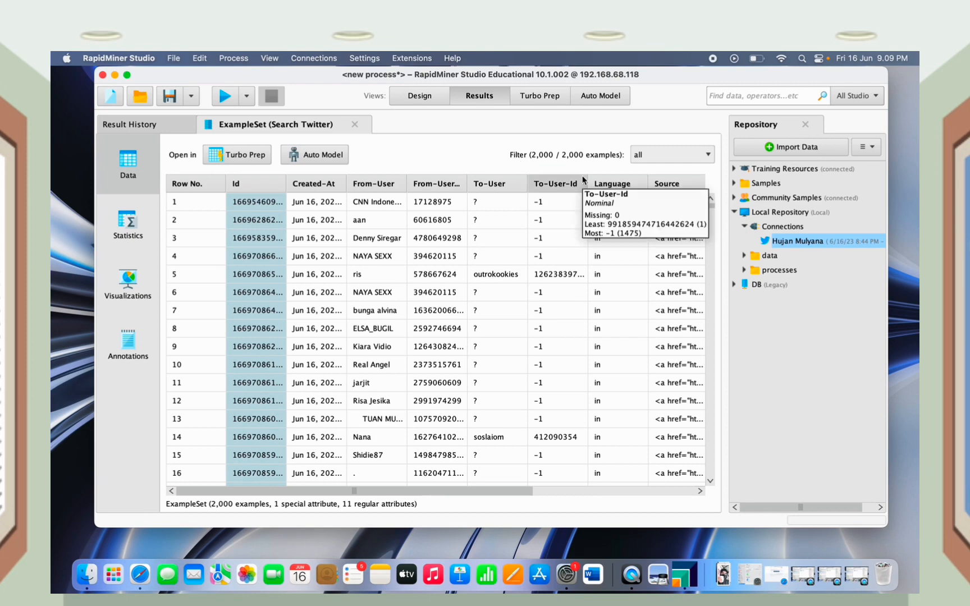
pyautogui.scroll(-5, 497, 207)
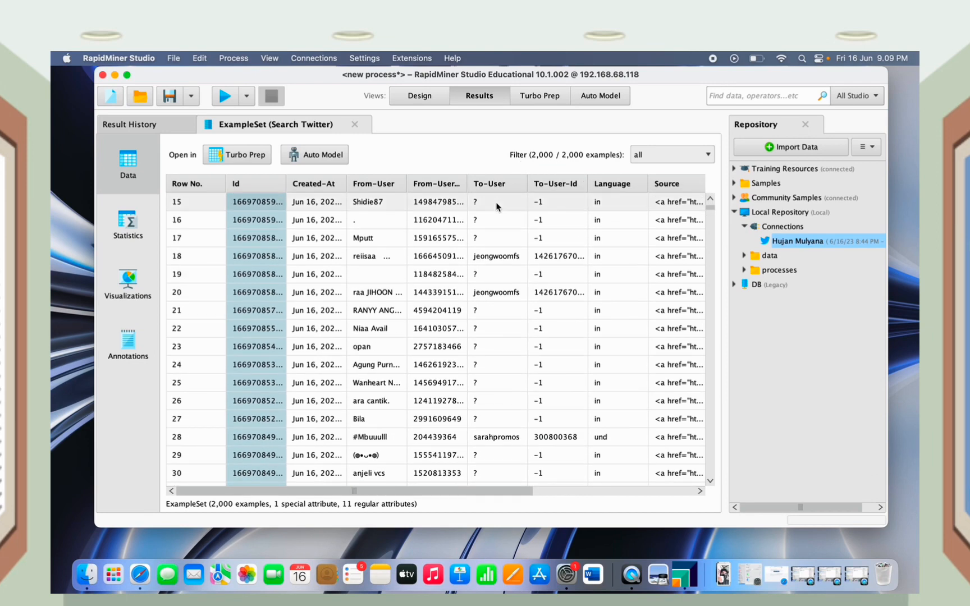
pyautogui.scroll(5, 496, 206)
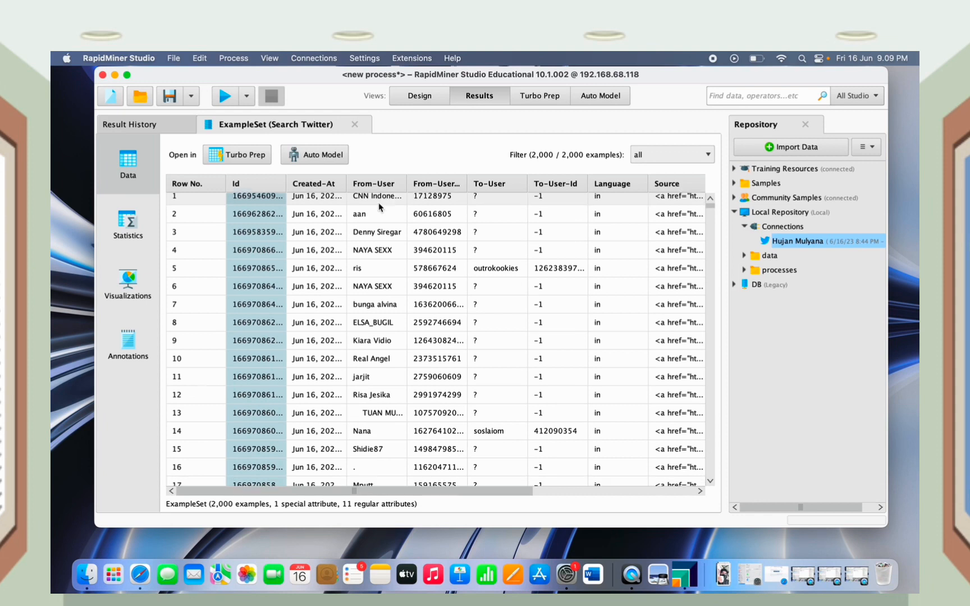
pyautogui.hscroll(1, 377, 206)
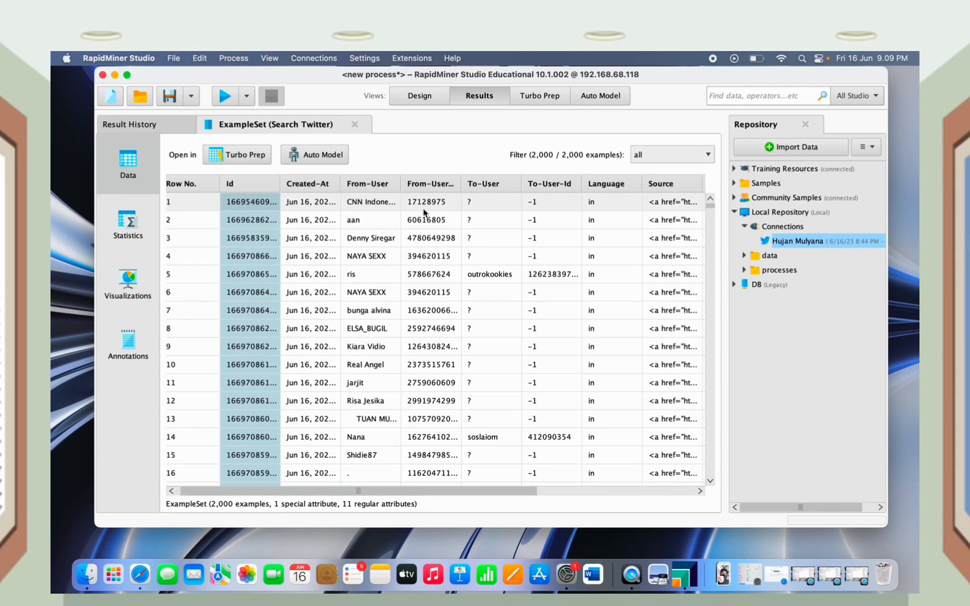
pyautogui.hscroll(10, 422, 210)
pyautogui.hscroll(8, 423, 211)
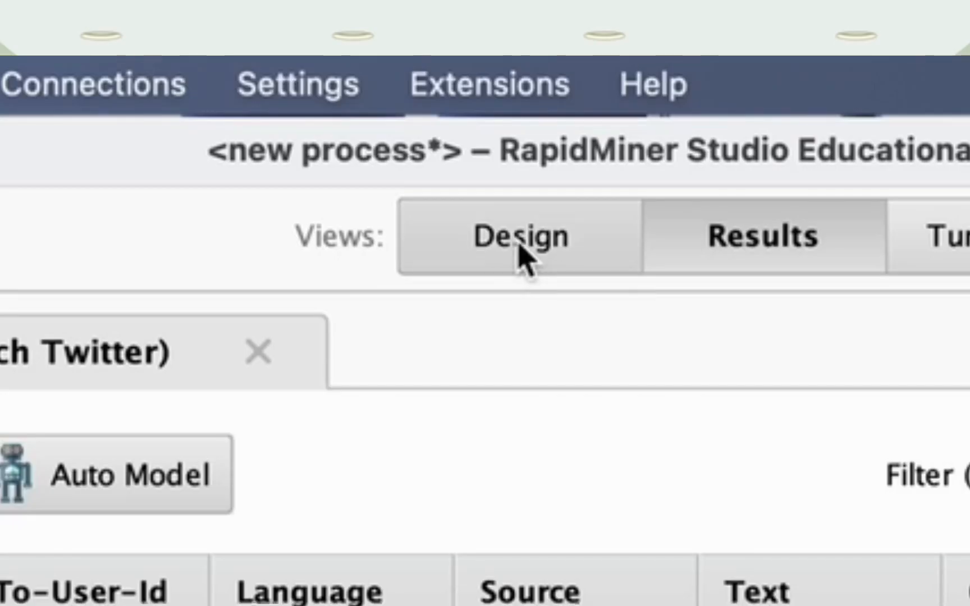
# Back in Design view, find Select Attributes with a 'select' search and insert it after Search Twitter
pyautogui.click(519, 246)
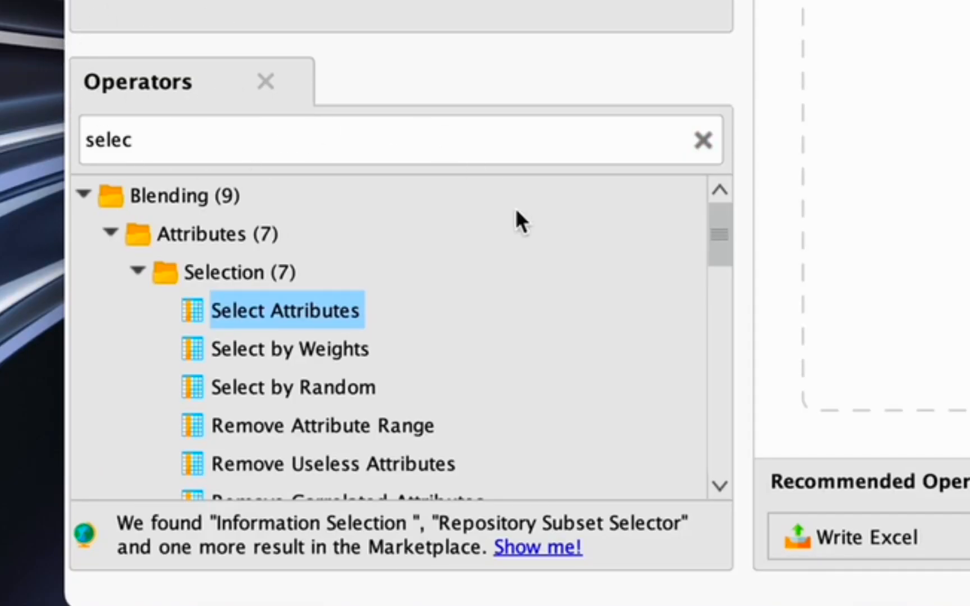
pyautogui.click(695, 147)
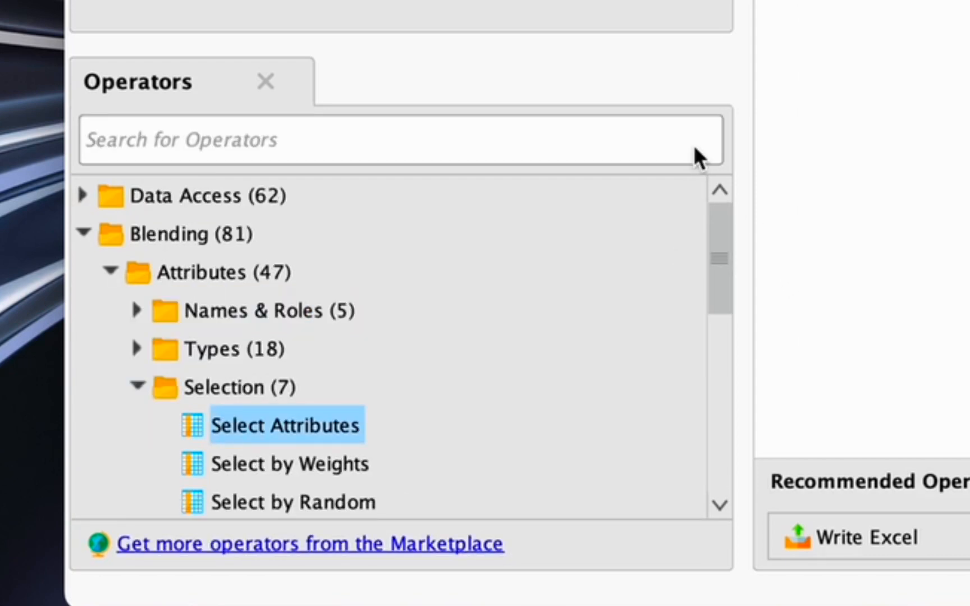
pyautogui.write('selec')
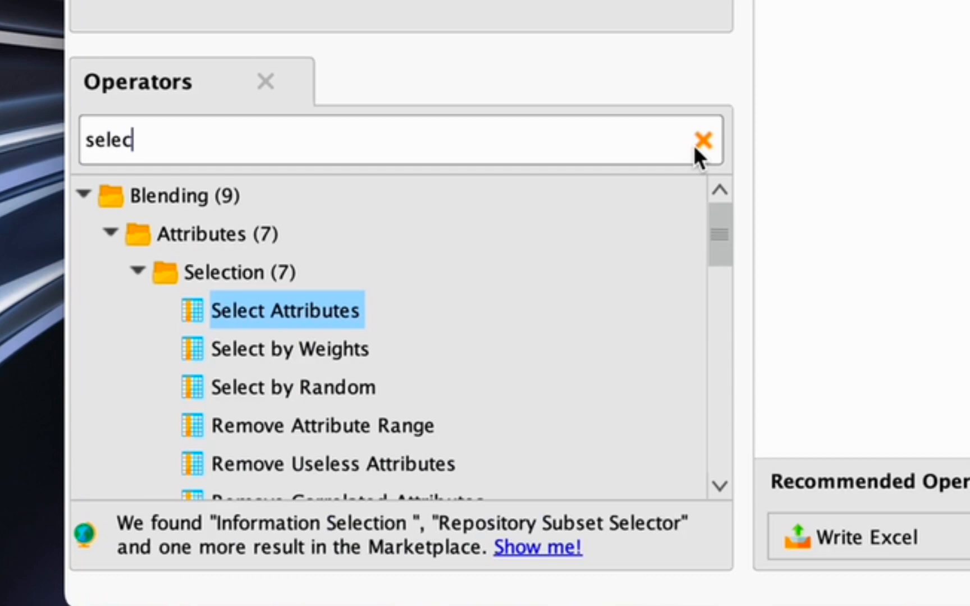
pyautogui.write('t')
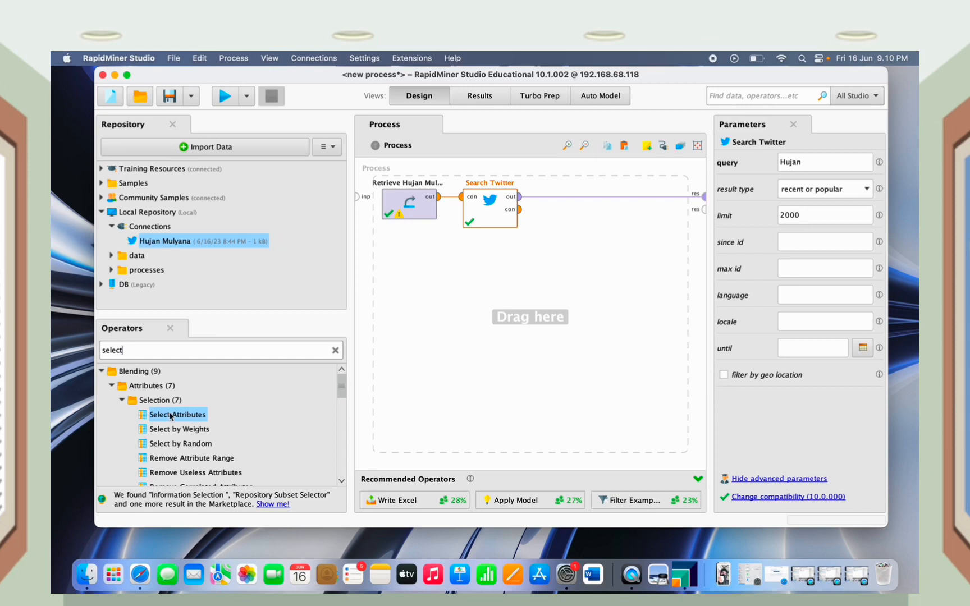
pyautogui.moveTo(170, 415); pyautogui.dragTo(587, 200)
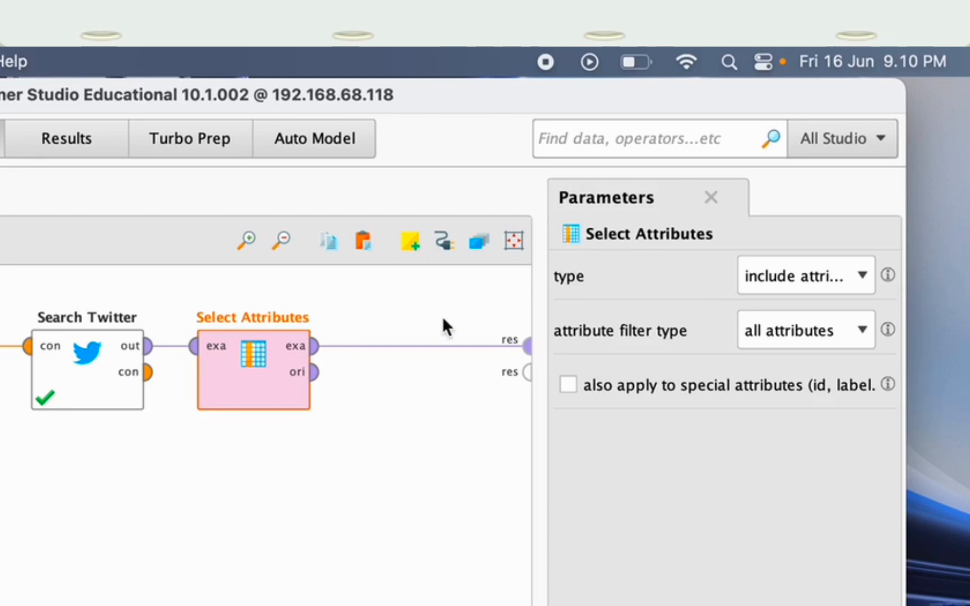
# Make Select Attributes include only the single attribute Text, and wire its ori output to a second result
pyautogui.click(785, 290)
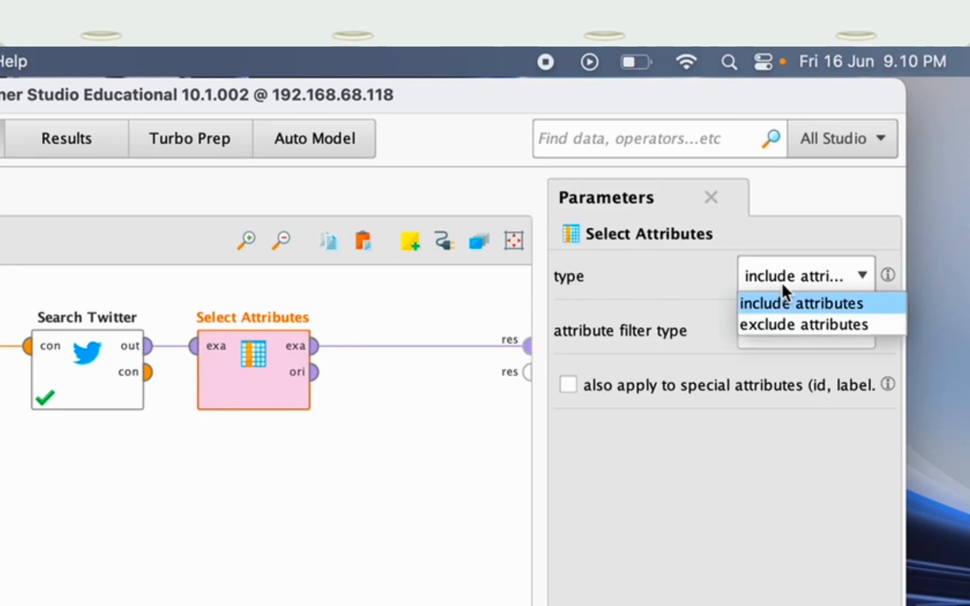
pyautogui.click(791, 303)
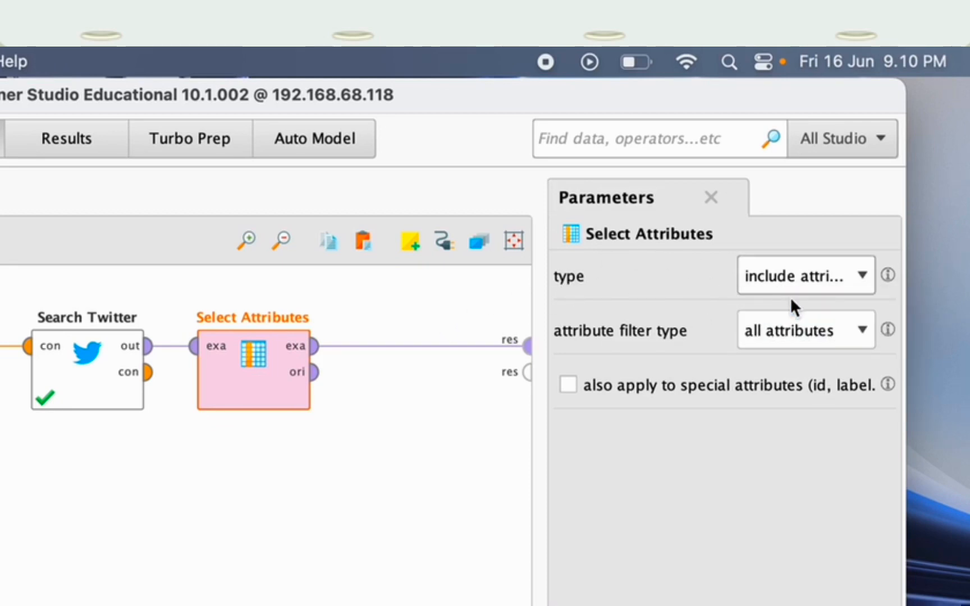
pyautogui.click(799, 345)
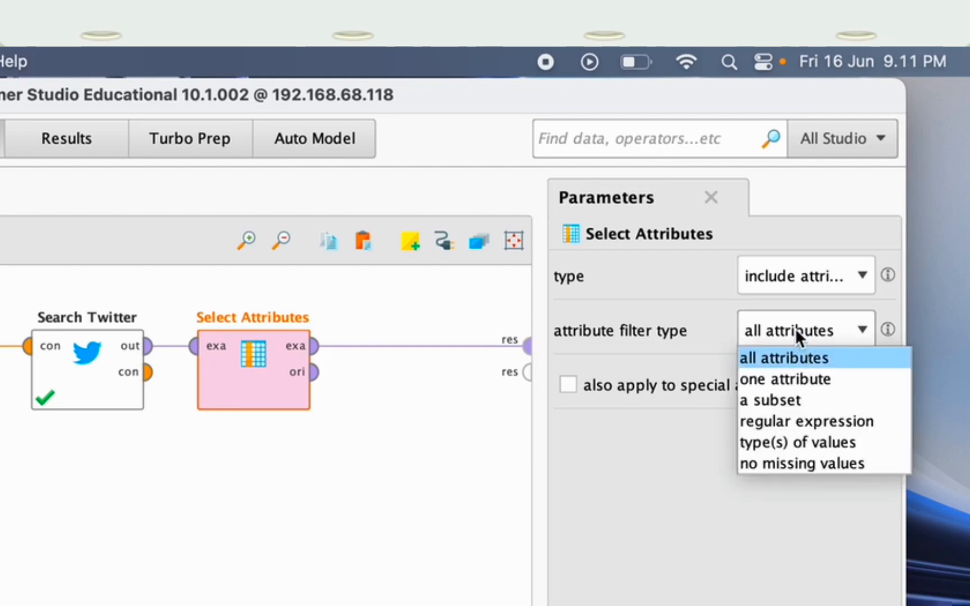
pyautogui.click(803, 380)
pyautogui.click(804, 373)
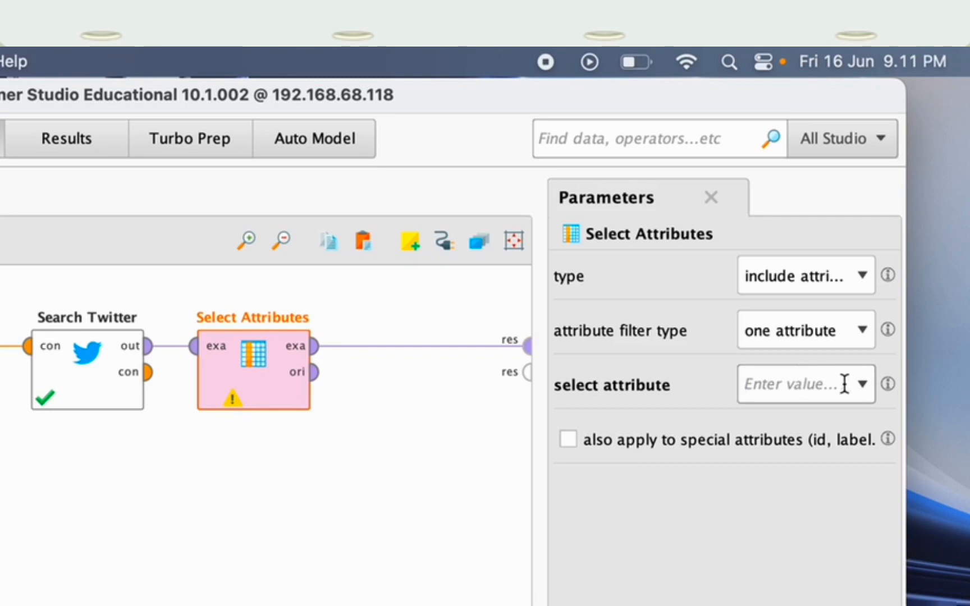
pyautogui.click(862, 385)
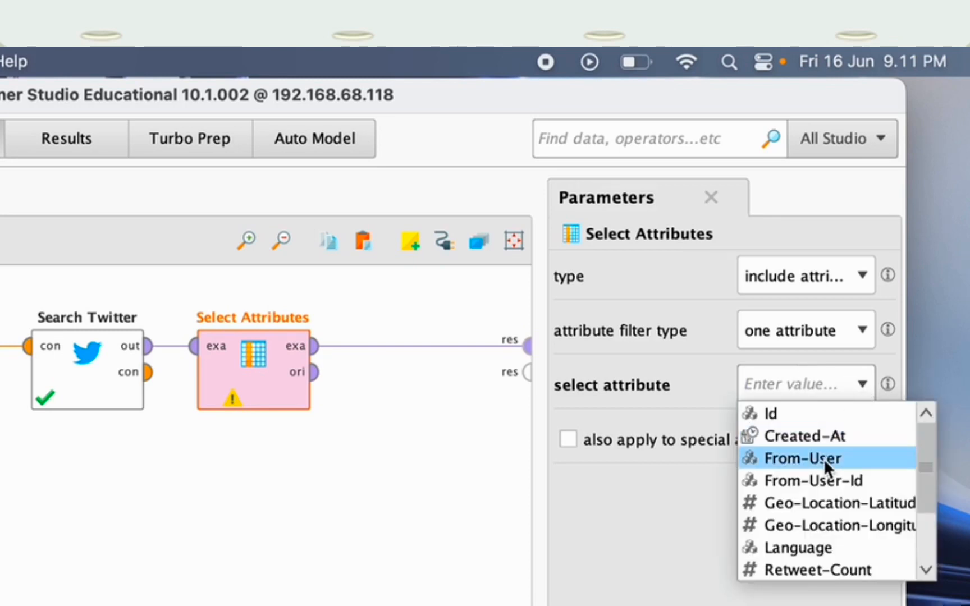
pyautogui.scroll(-4, 817, 476)
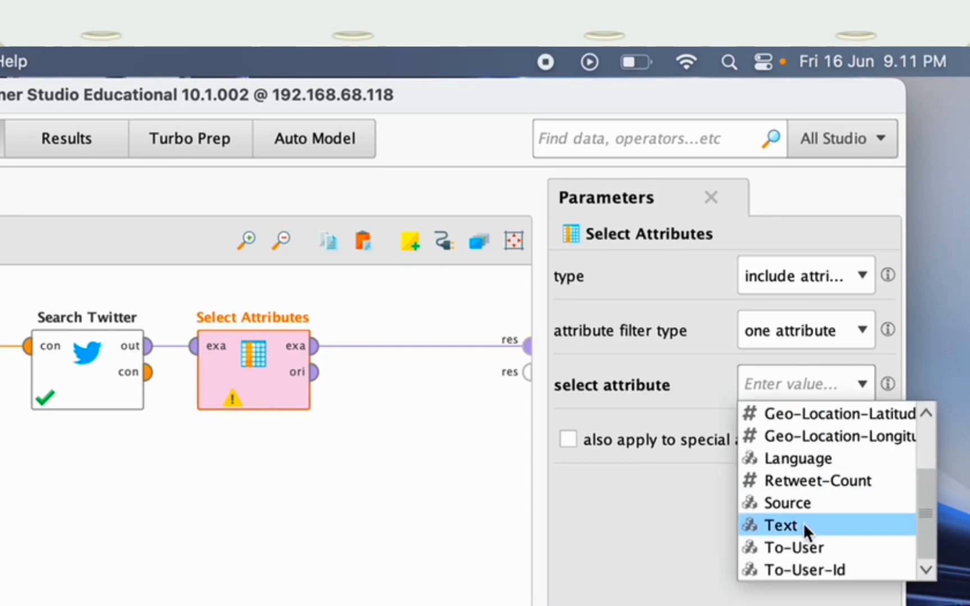
pyautogui.click(803, 523)
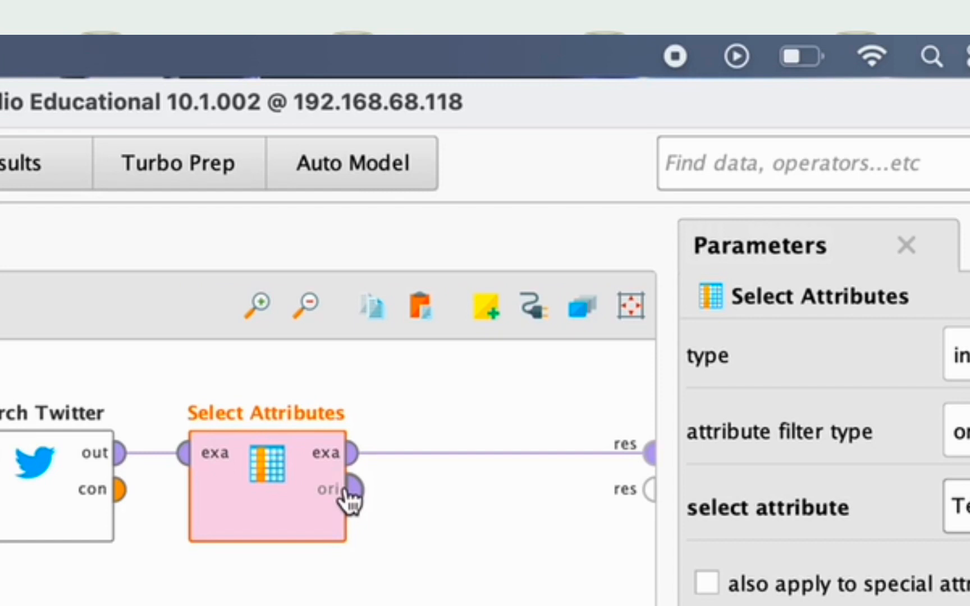
pyautogui.click(356, 491)
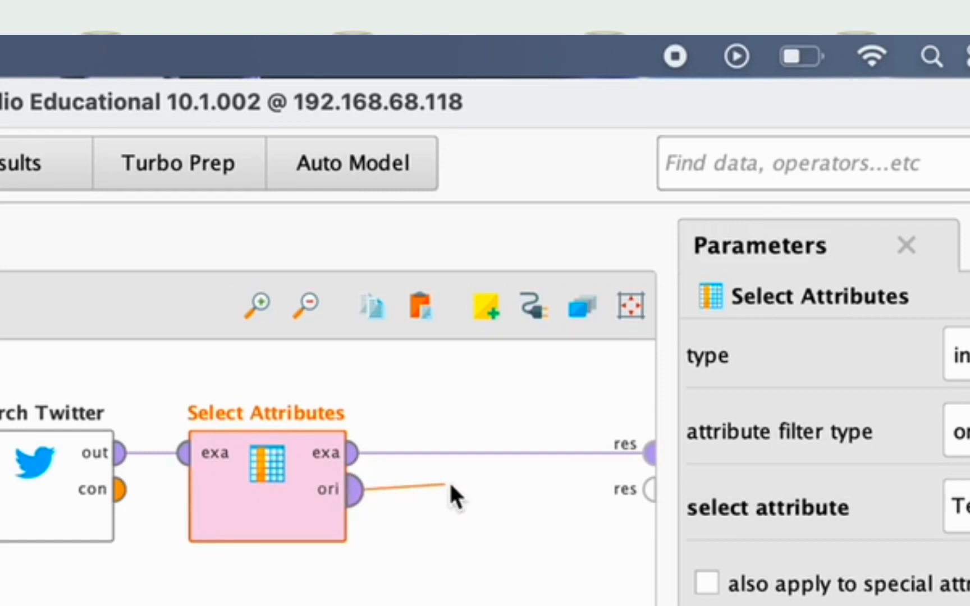
pyautogui.click(653, 492)
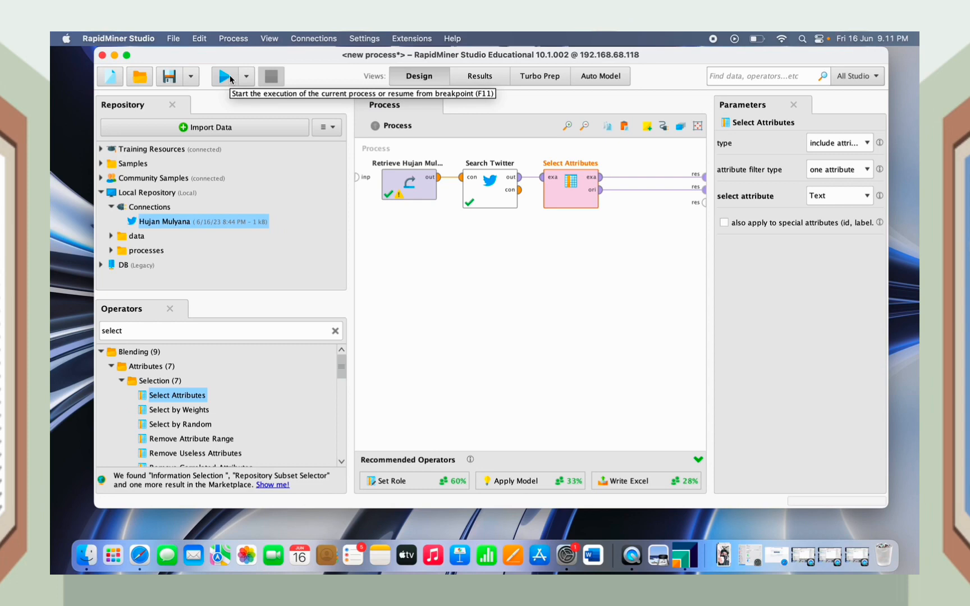
# Run the process, compare the Id/Text output with the full Search Twitter table, then return to Design
pyautogui.click(227, 77)
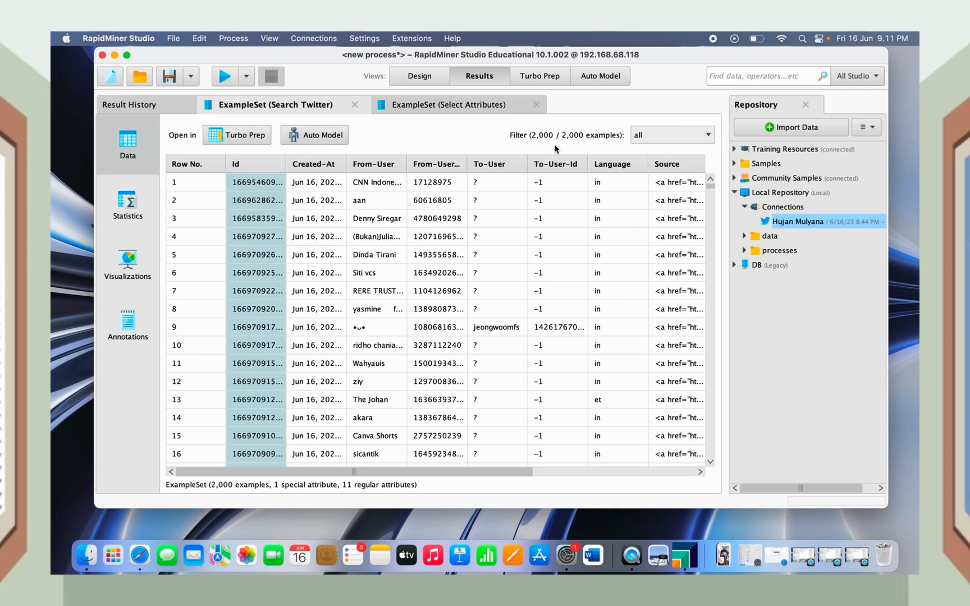
pyautogui.scroll(-10, 560, 214)
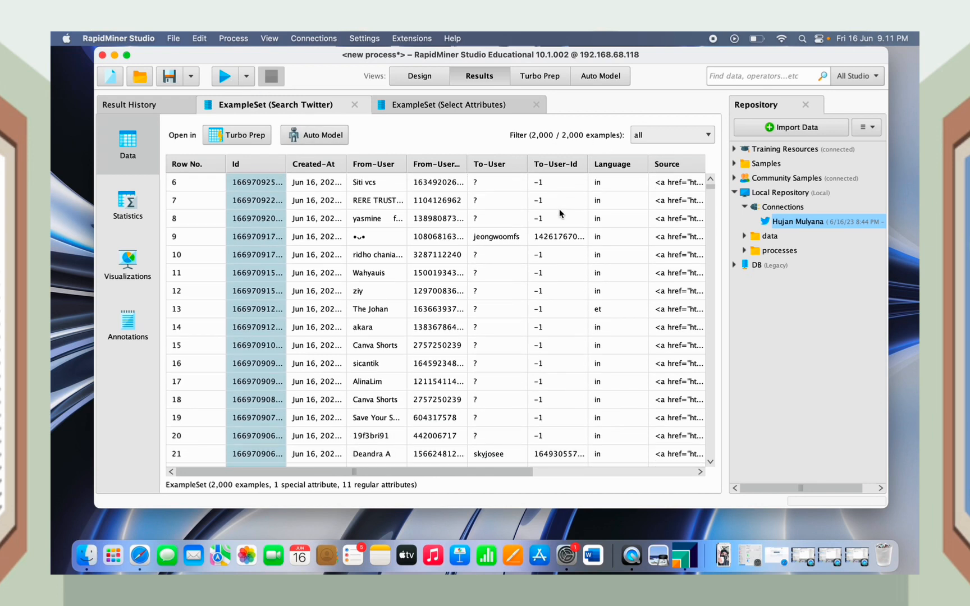
pyautogui.scroll(10, 559, 214)
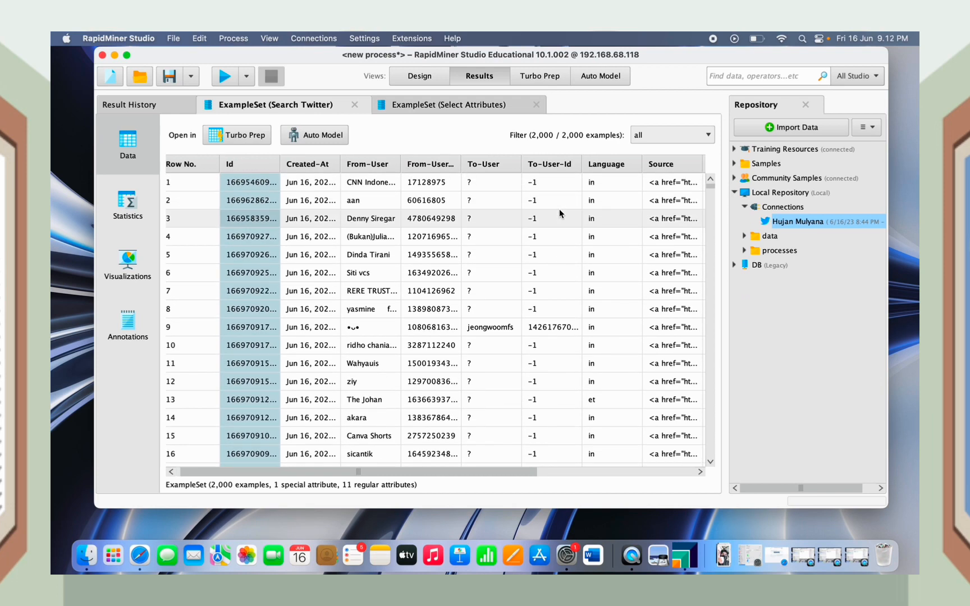
pyautogui.click(483, 107)
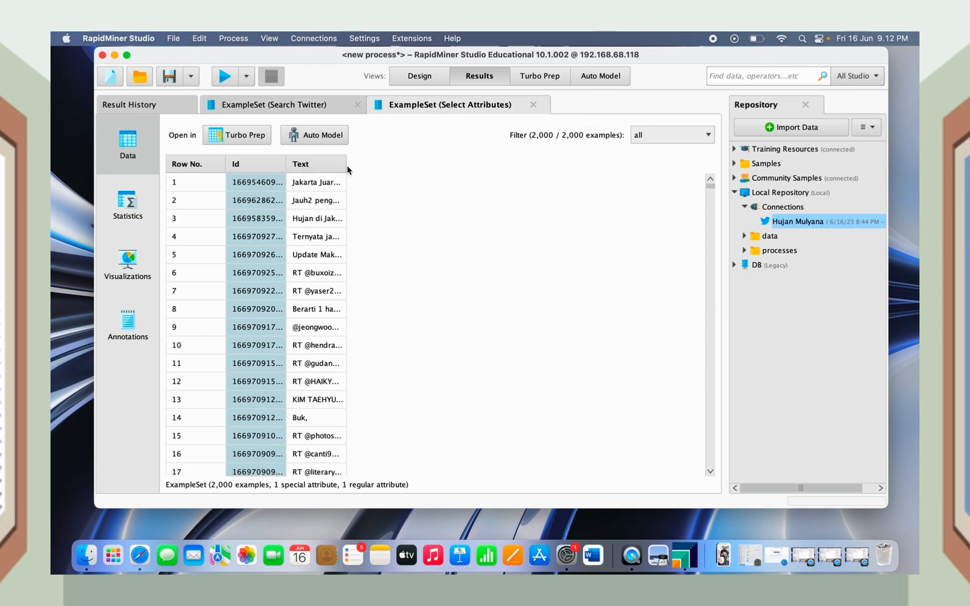
pyautogui.moveTo(346, 166); pyautogui.dragTo(655, 183)
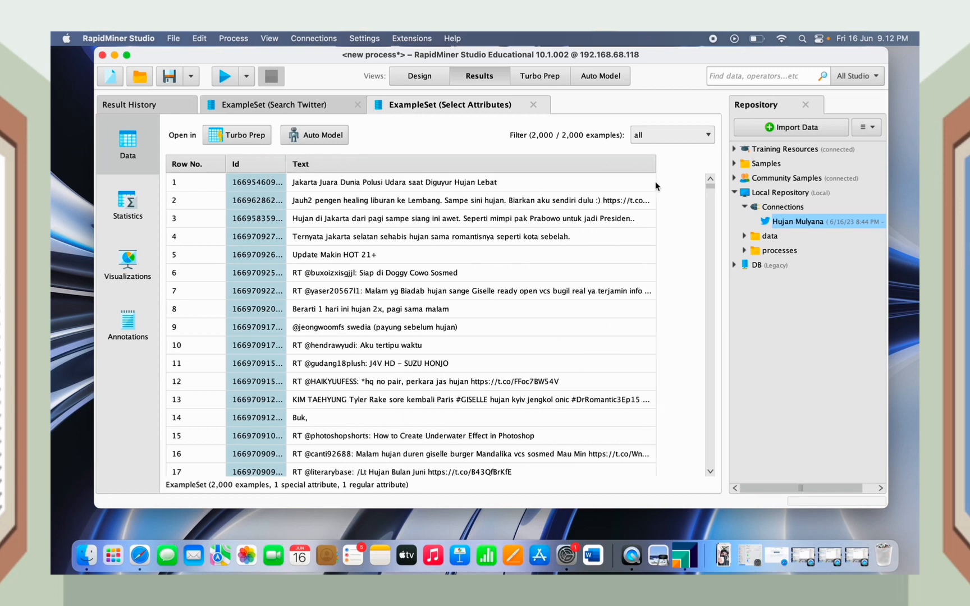
pyautogui.click(326, 107)
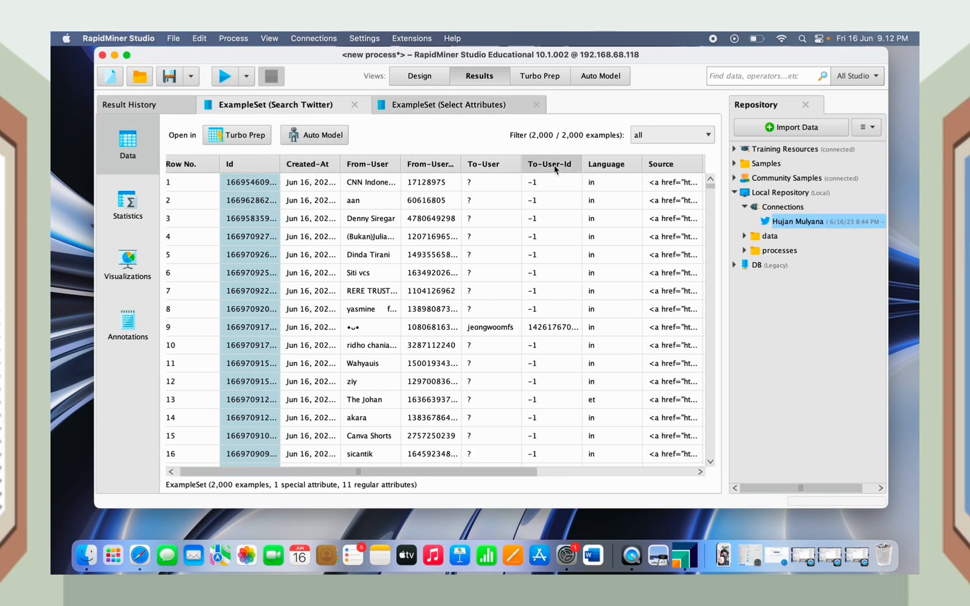
pyautogui.click(479, 109)
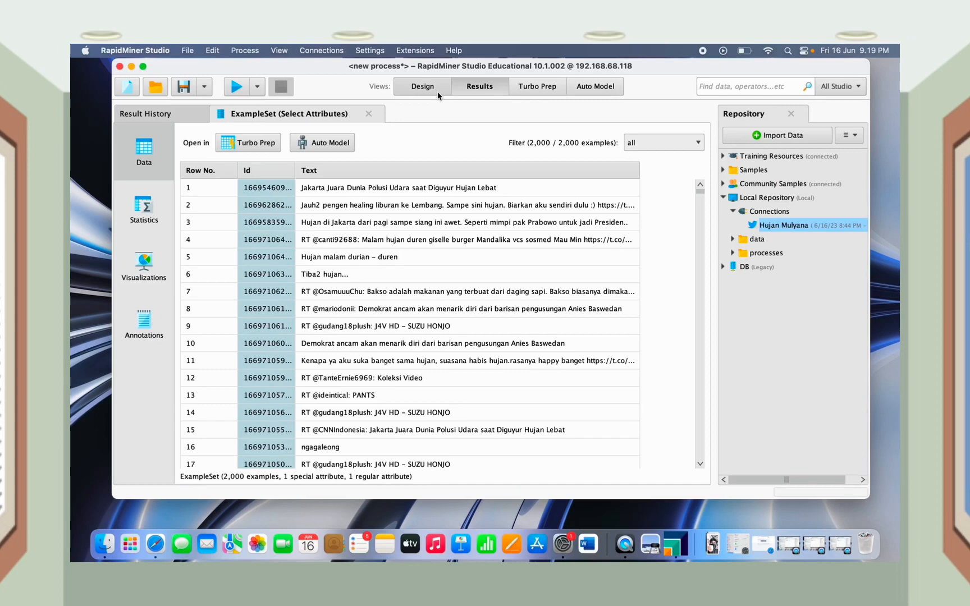
pyautogui.click(428, 86)
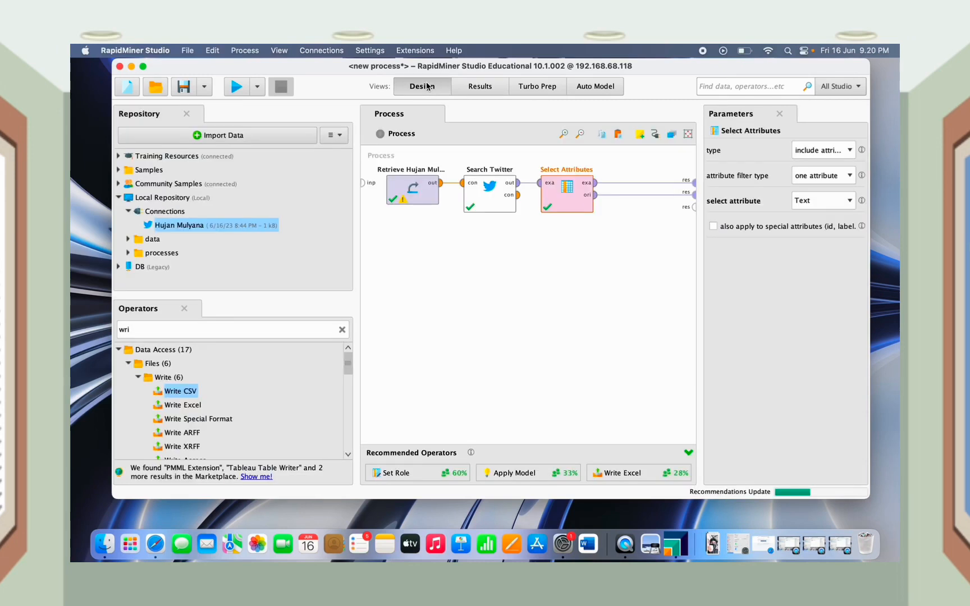
pyautogui.click(342, 330)
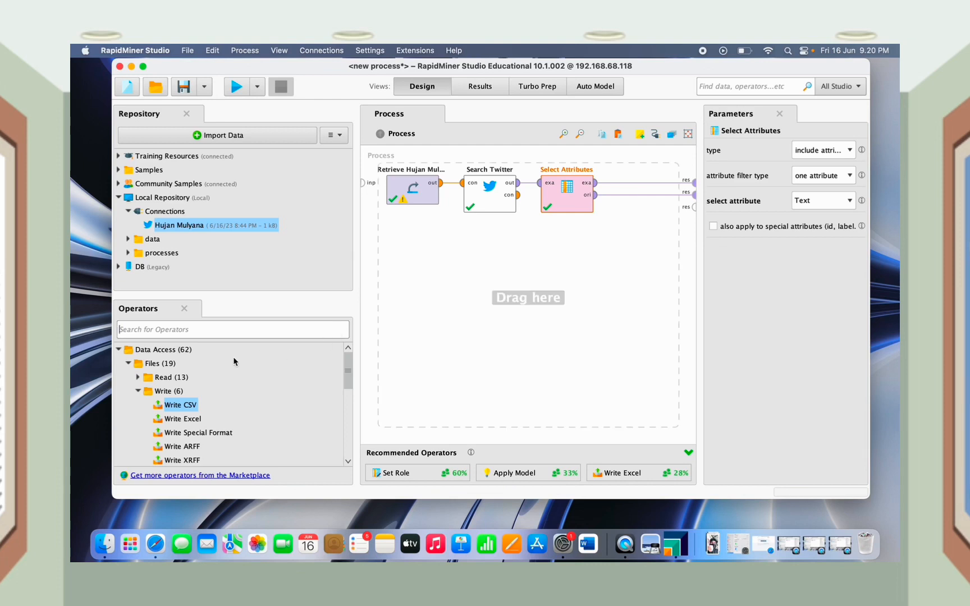
# Add a Write CSV operator, remove the result wires, and feed Select Attributes' examples into it
pyautogui.write('writ')
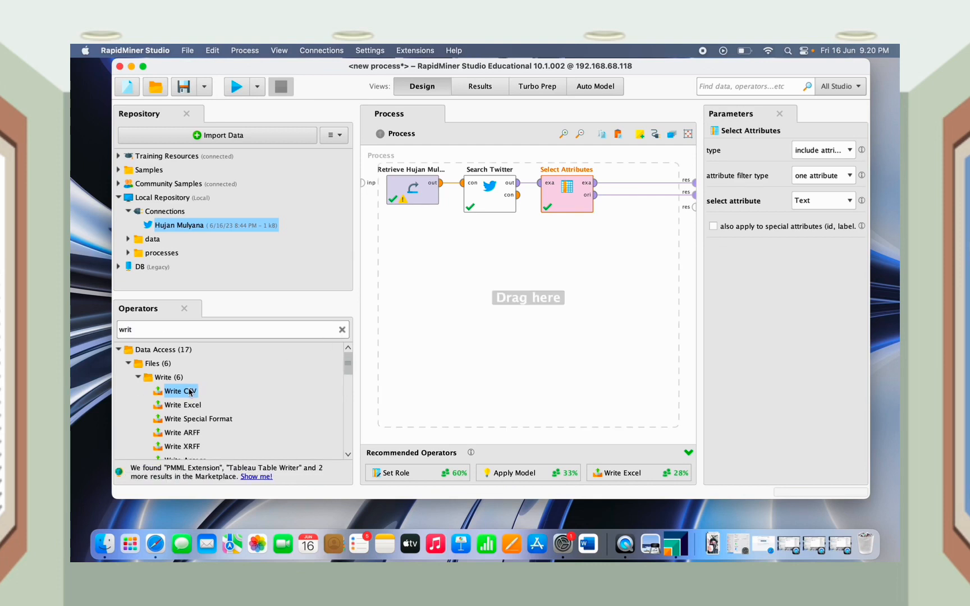
pyautogui.moveTo(188, 392); pyautogui.dragTo(534, 299)
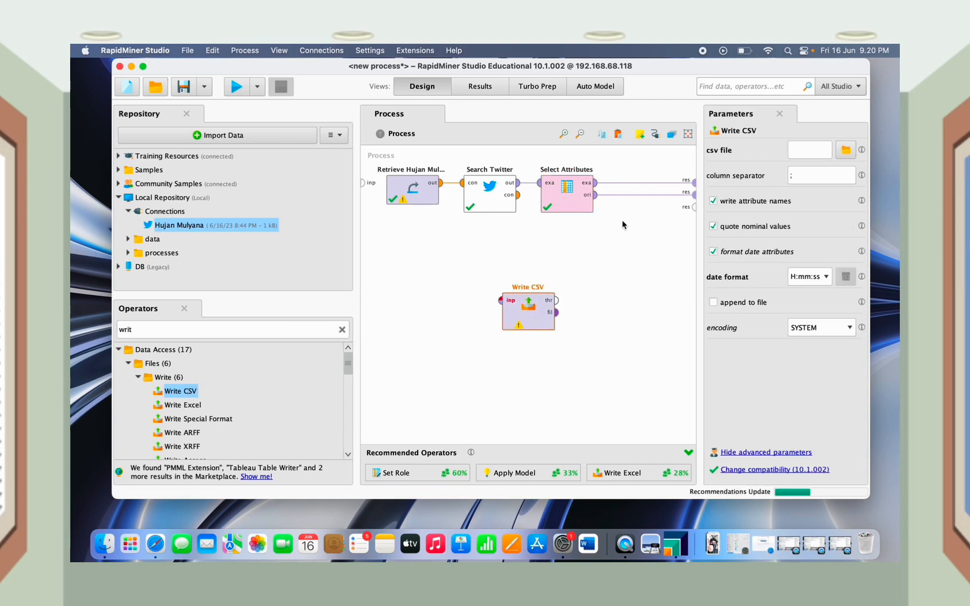
pyautogui.keyDown('alt'); pyautogui.click(647, 197); pyautogui.keyUp('alt')
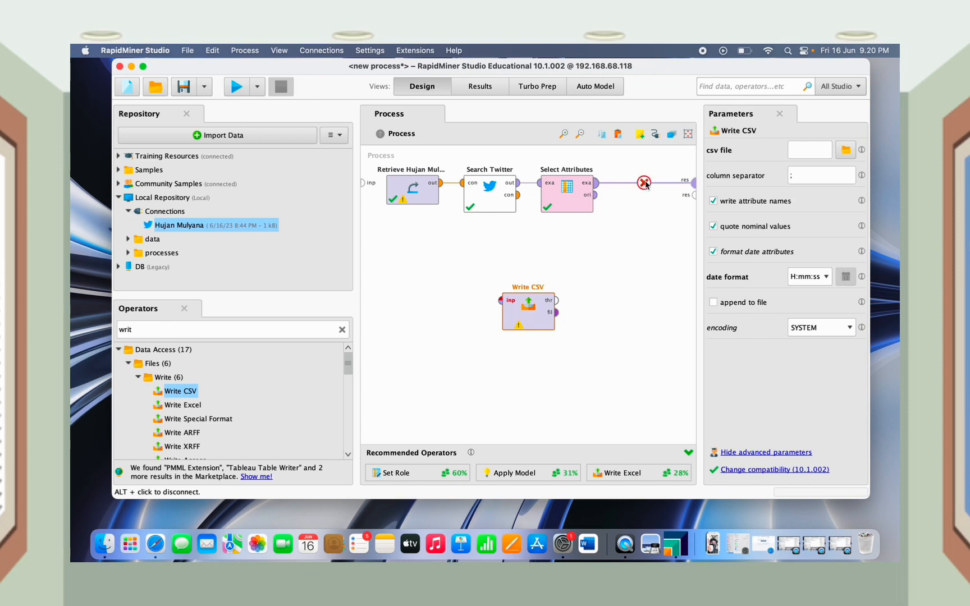
pyautogui.keyDown('alt'); pyautogui.click(645, 182); pyautogui.keyUp('alt')
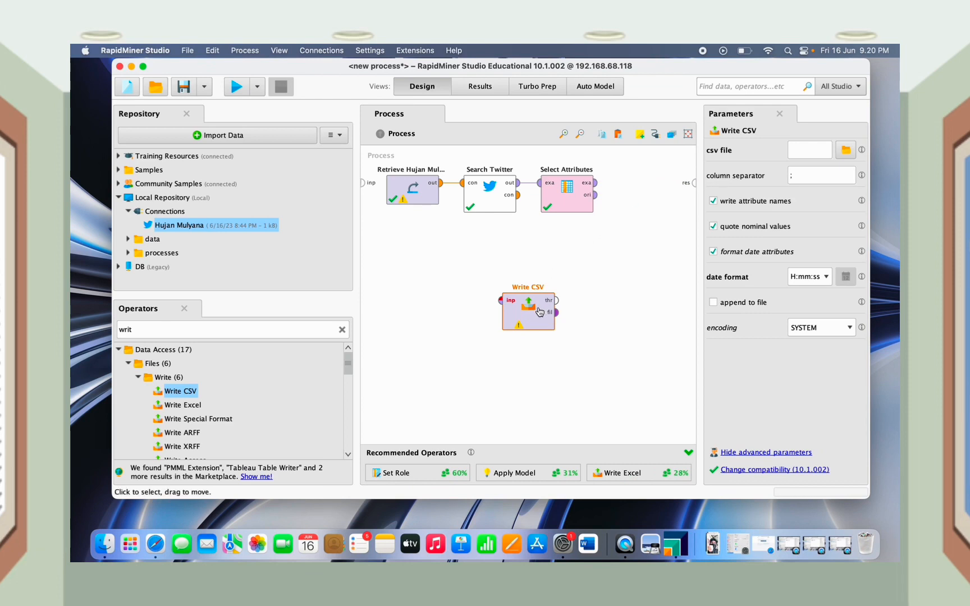
pyautogui.moveTo(539, 312); pyautogui.dragTo(640, 196)
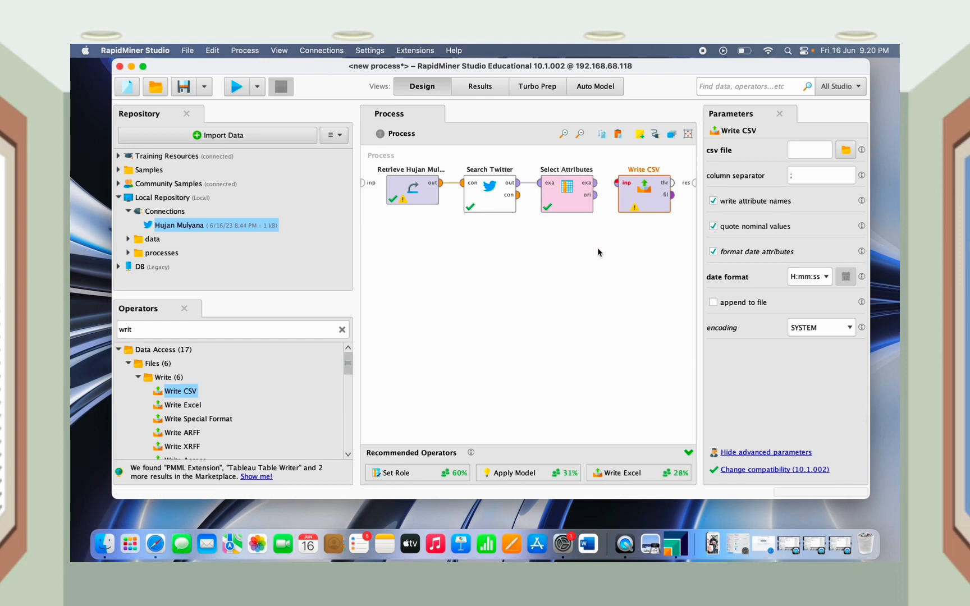
pyautogui.click(597, 183)
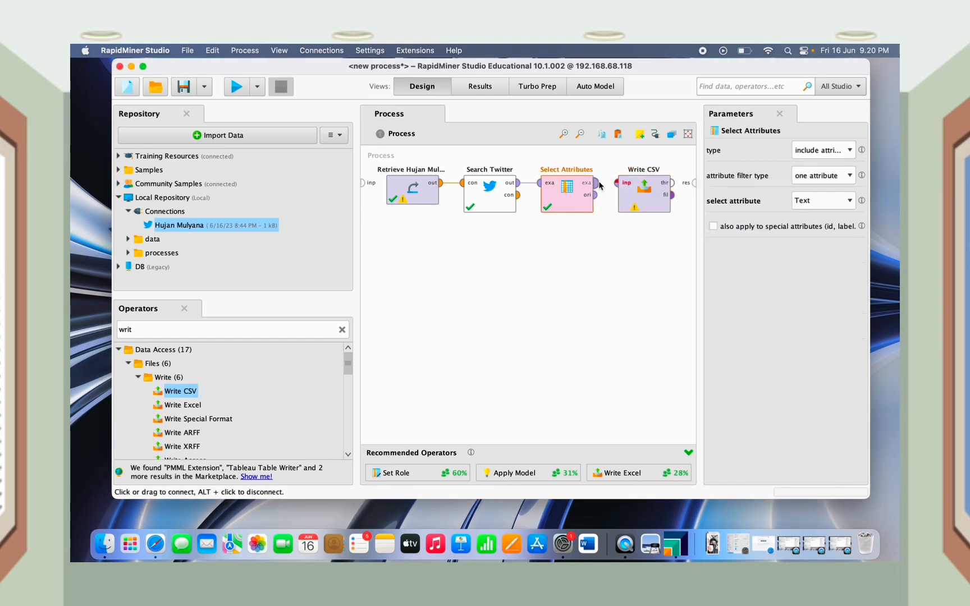
pyautogui.click(618, 185)
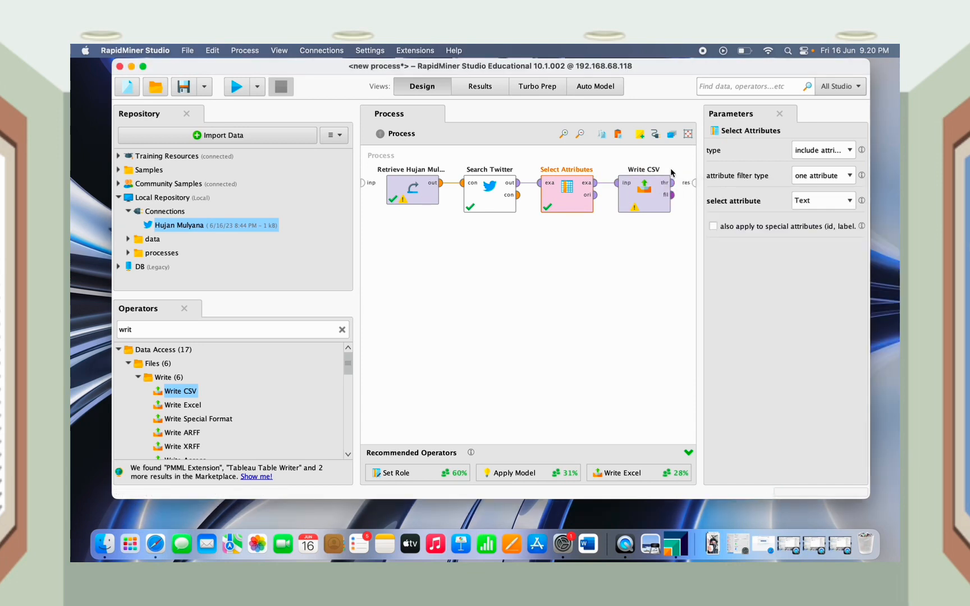
pyautogui.click(645, 197)
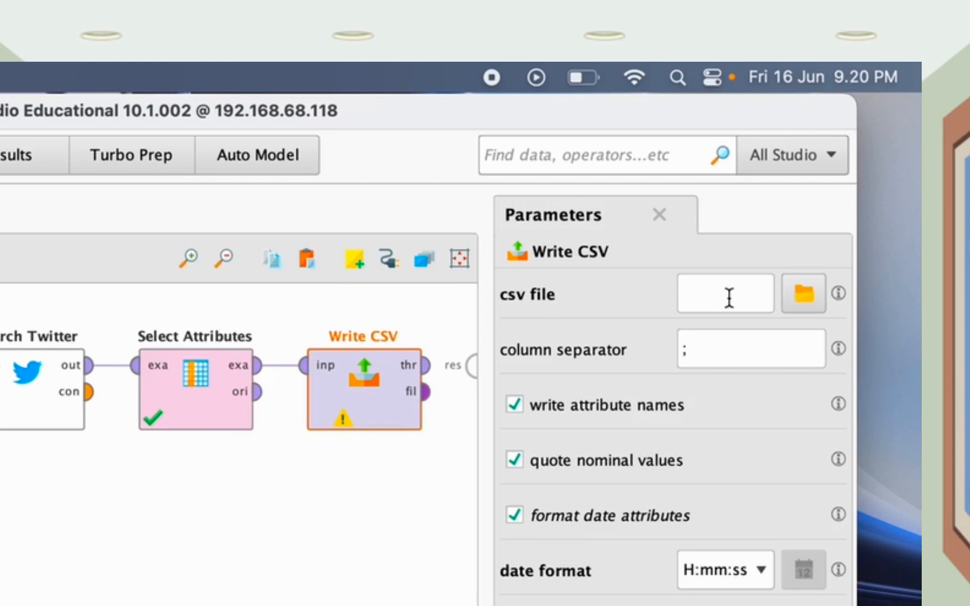
# Set Write CSV's file to 'Hujan Twitter data.csv' in Downloads and wire its thr port to the result
pyautogui.click(804, 293)
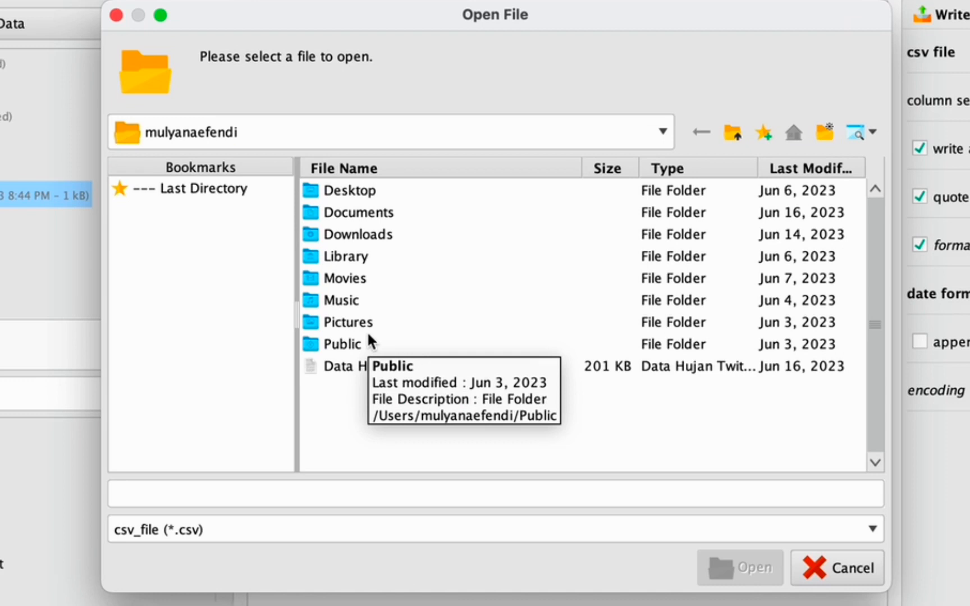
pyautogui.click(356, 236)
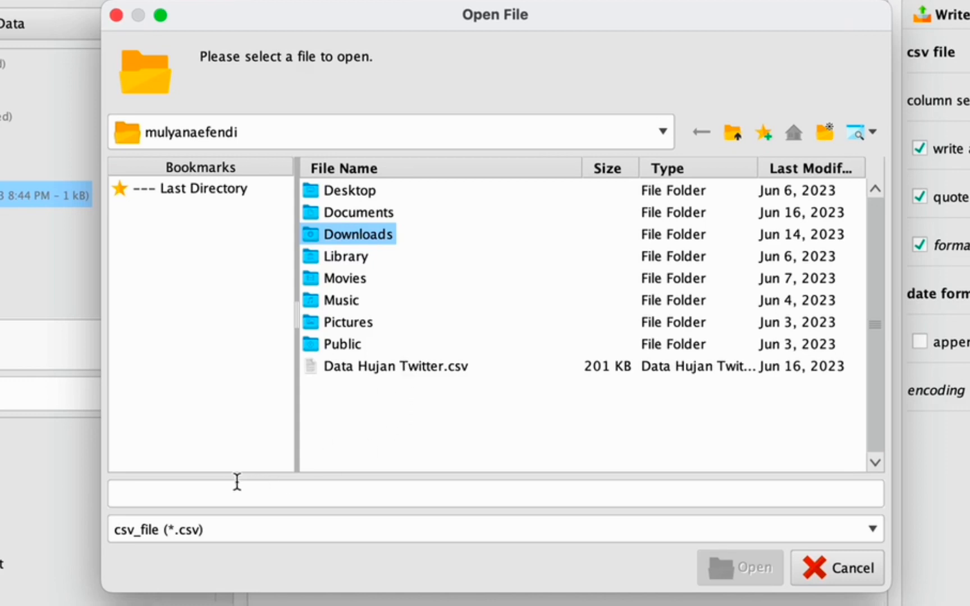
pyautogui.click(218, 487)
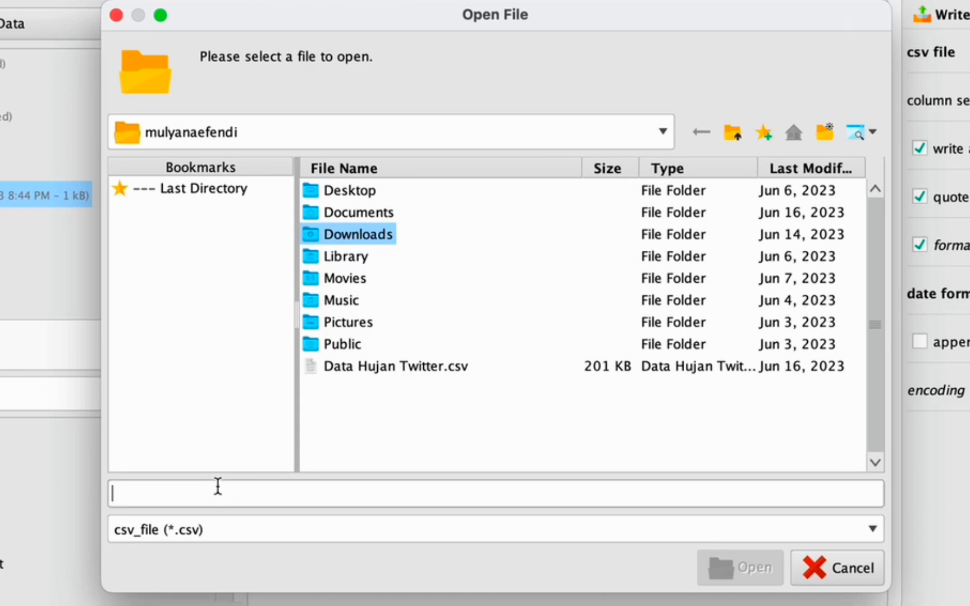
pyautogui.write('H')
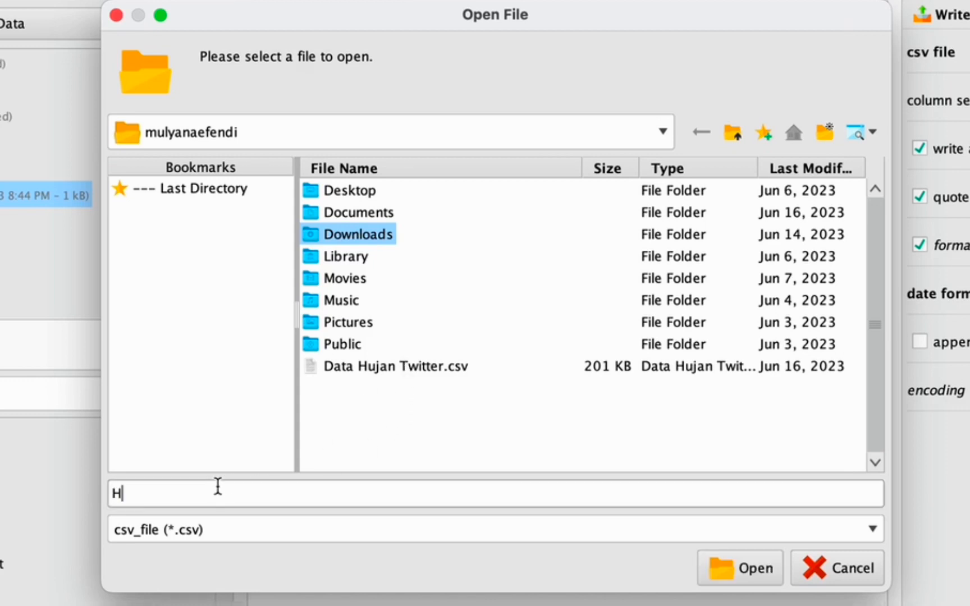
pyautogui.write('ujan Twitt')
pyautogui.write('er ')
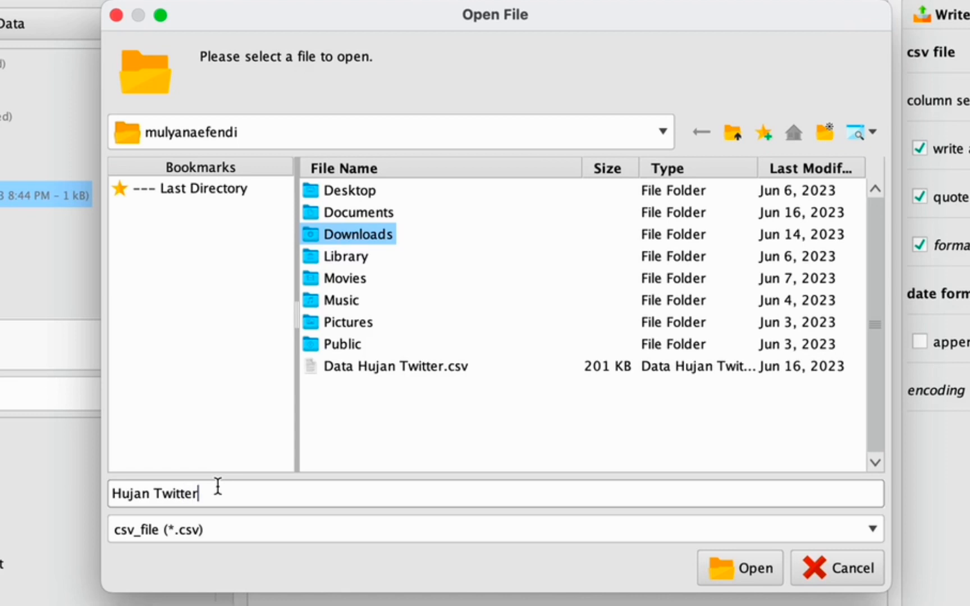
pyautogui.write('data')
pyautogui.click(723, 564)
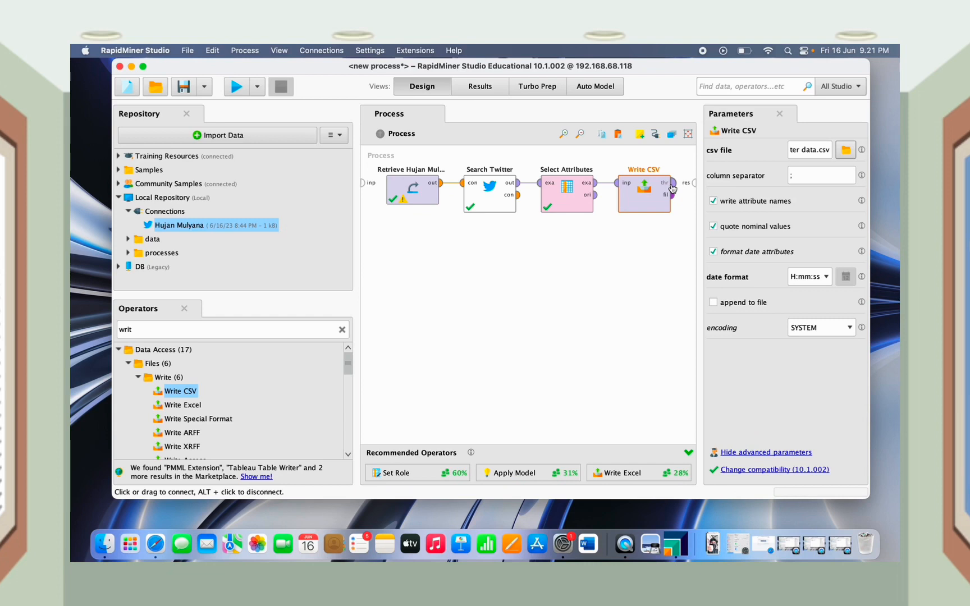
pyautogui.moveTo(673, 183); pyautogui.dragTo(694, 183)
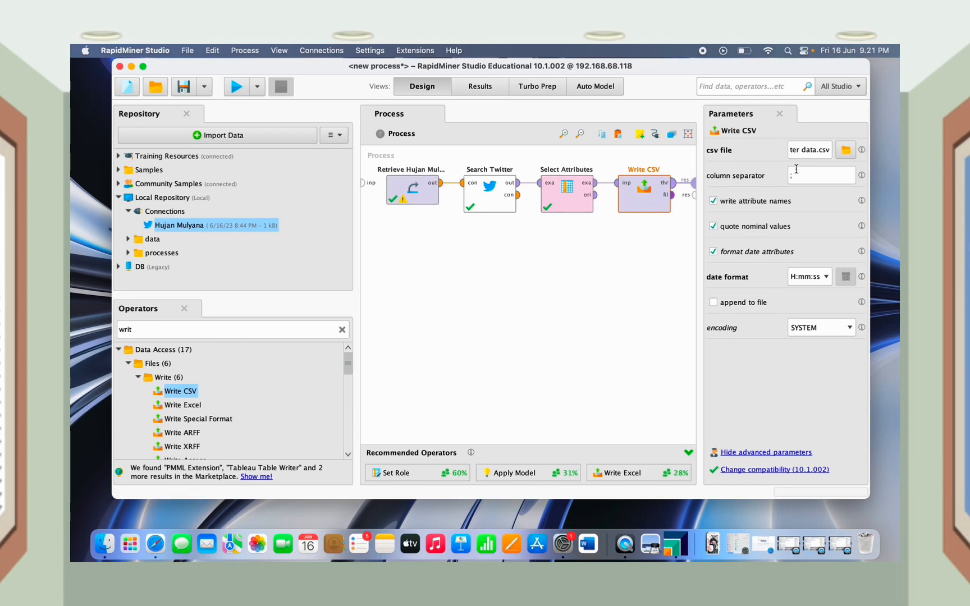
# Rerun the process and widen the Text column to read the 2,000 tweets
pyautogui.click(235, 83)
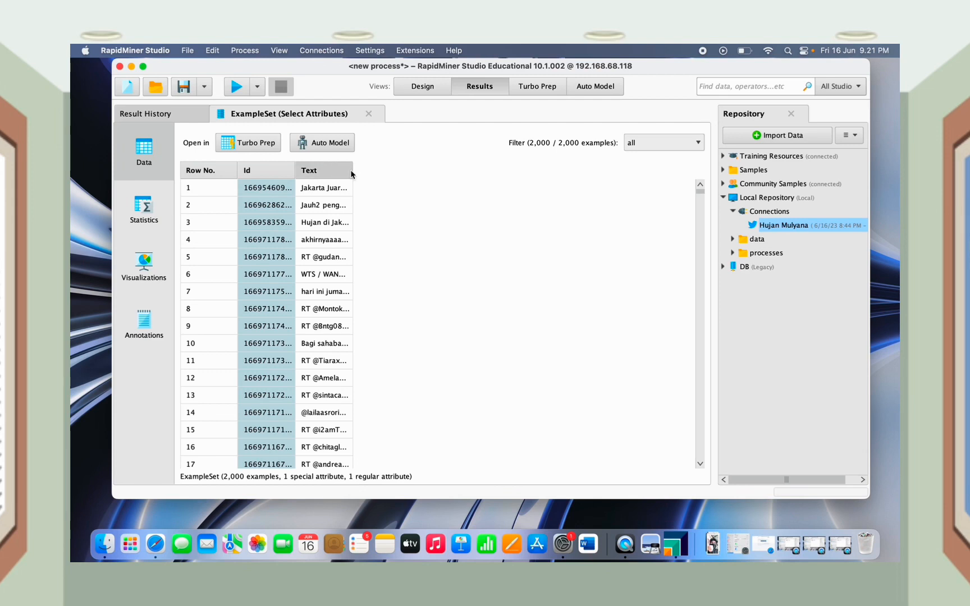
pyautogui.moveTo(352, 171); pyautogui.dragTo(553, 208)
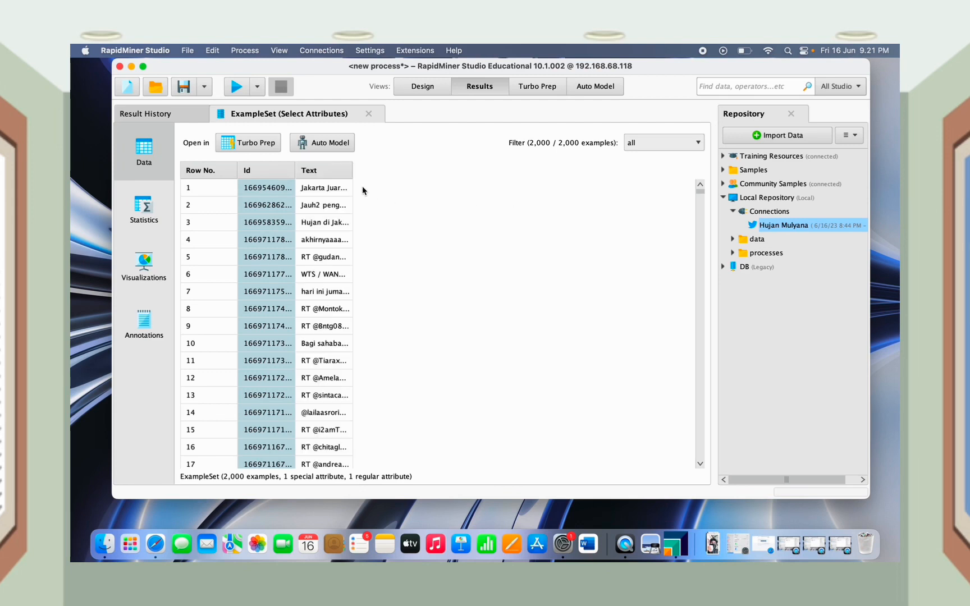
pyautogui.moveTo(352, 170); pyautogui.dragTo(530, 171)
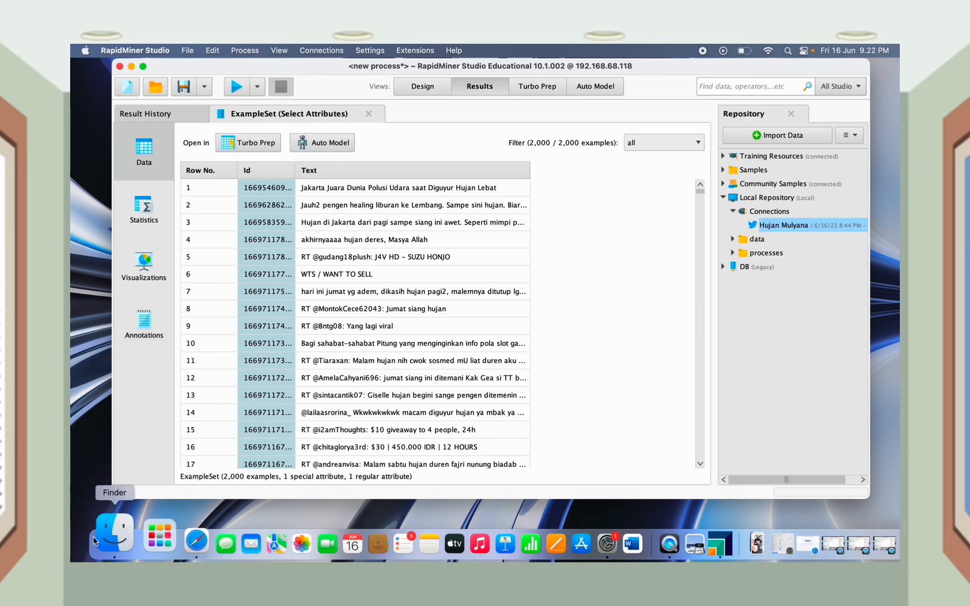
# Search Finder for 'huj' from Downloads and open Hujan Twitter data.csv
pyautogui.click(95, 541)
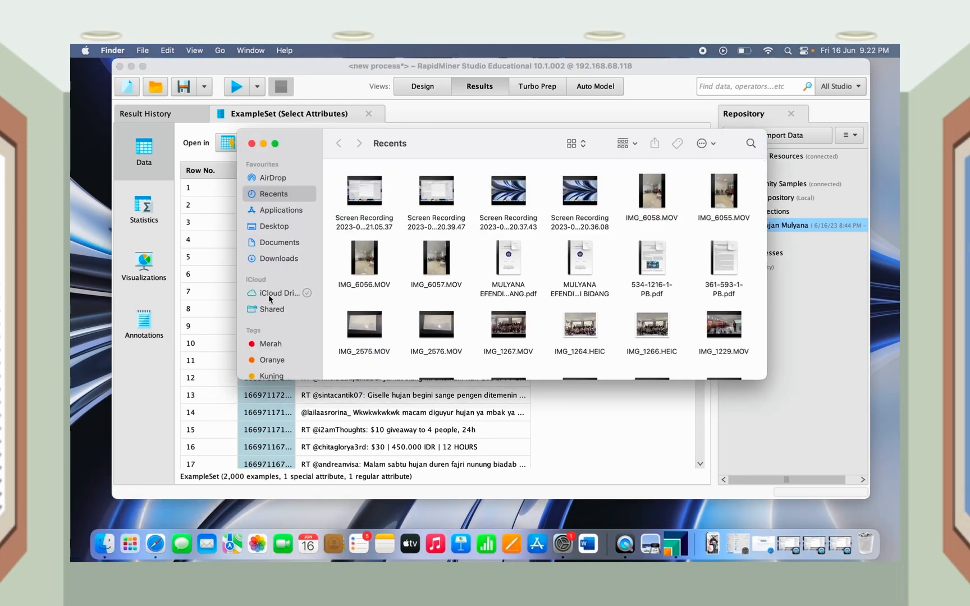
pyautogui.click(278, 261)
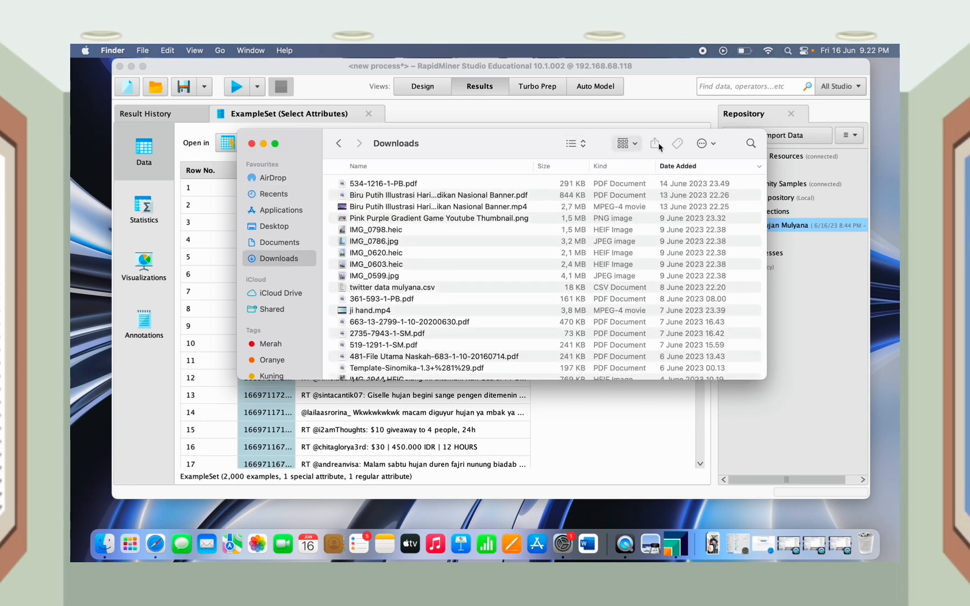
pyautogui.click(752, 145)
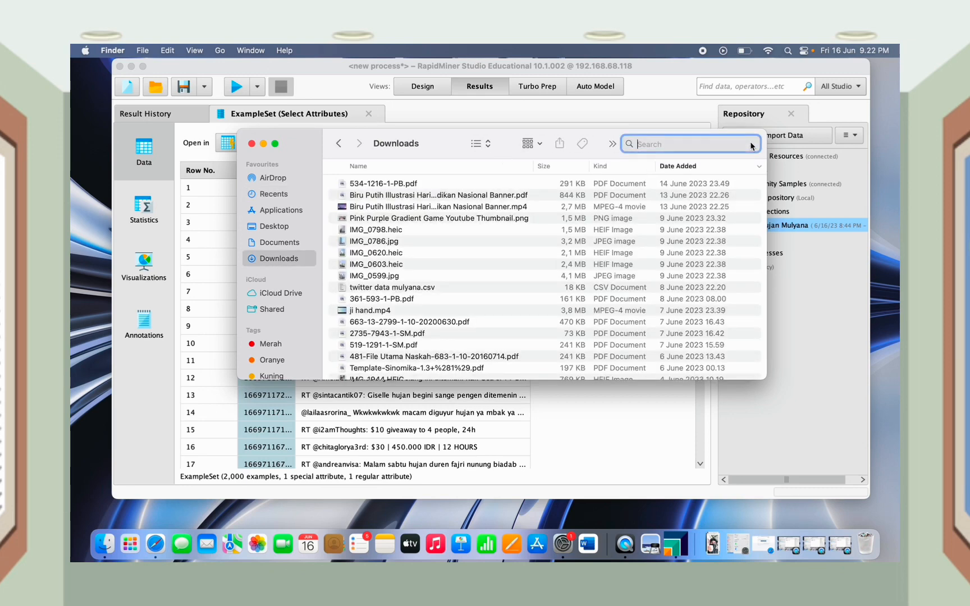
pyautogui.write('huj')
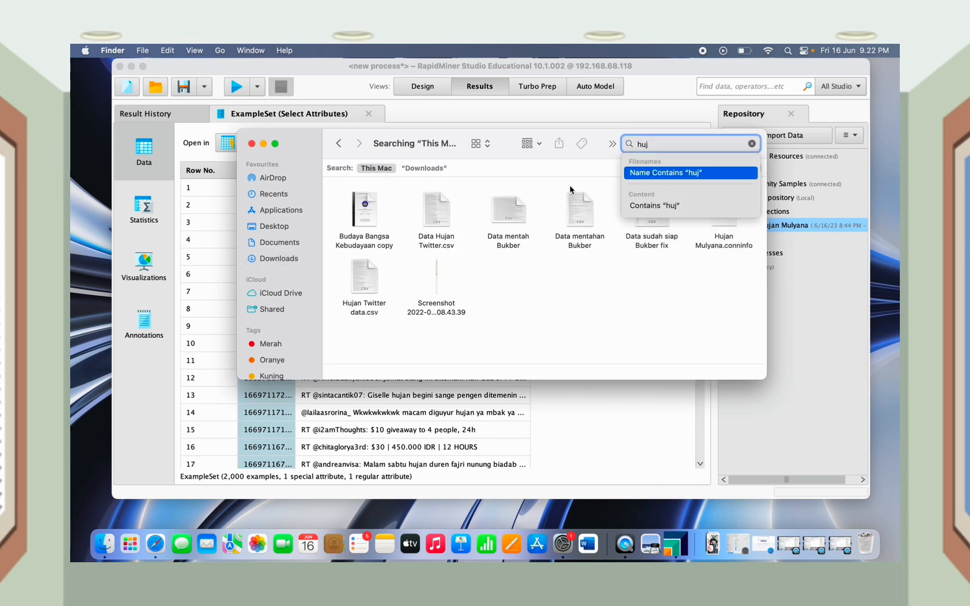
pyautogui.click(362, 284)
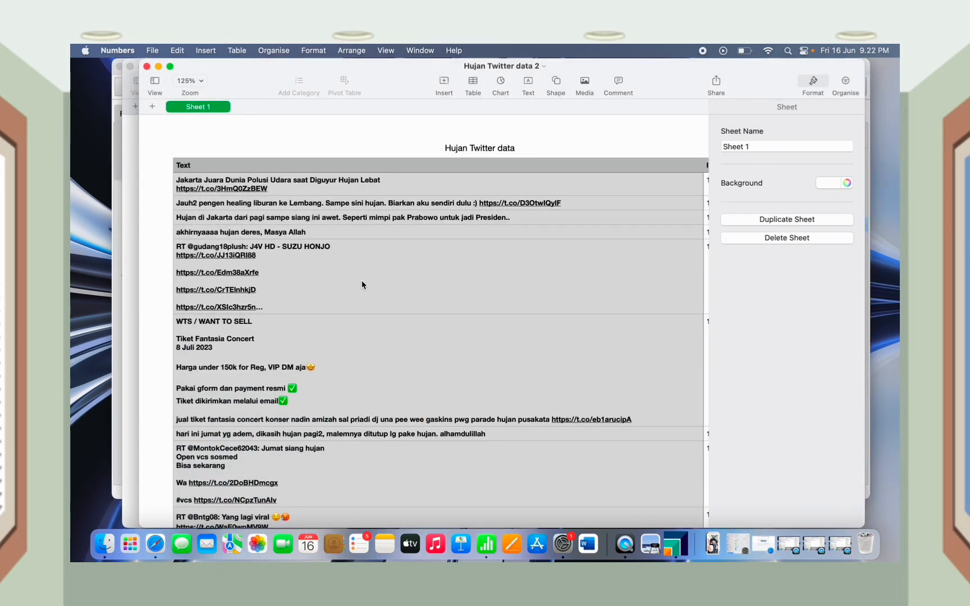
# Scroll down through the tweets in the Numbers Text table and back up to the top
pyautogui.scroll(-2, 357, 240)
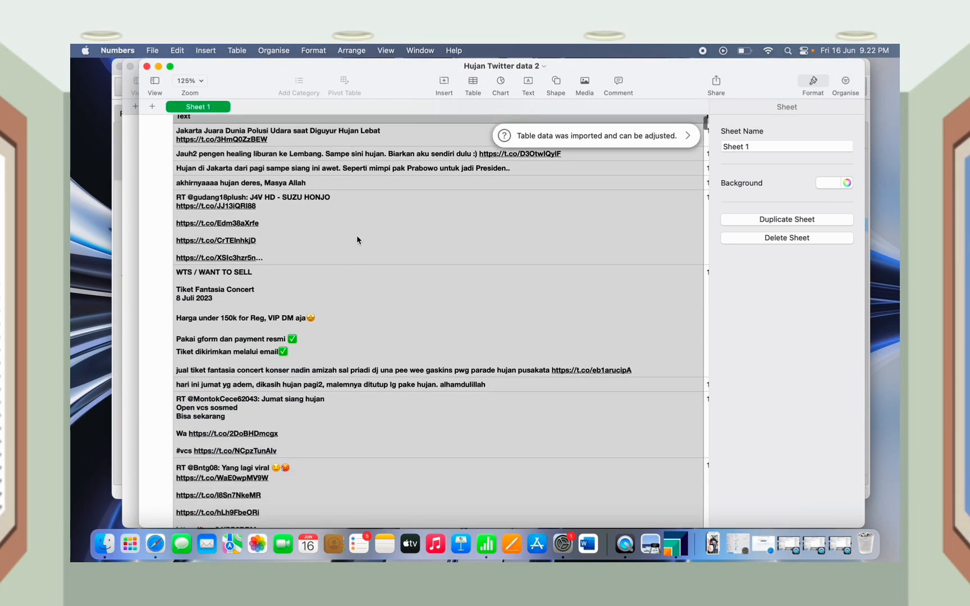
pyautogui.scroll(-15, 357, 240)
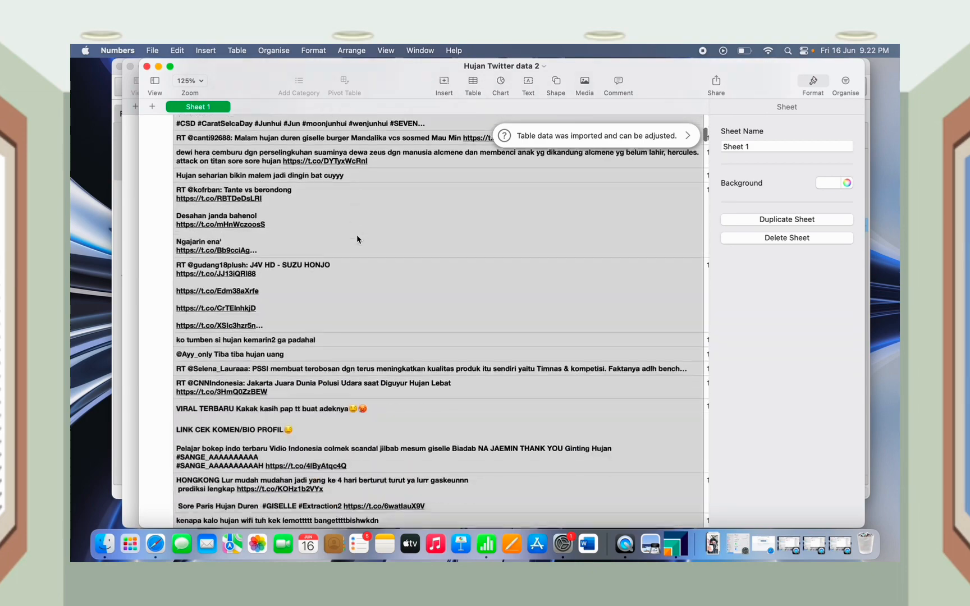
pyautogui.scroll(-10, 357, 238)
pyautogui.scroll(5, 357, 238)
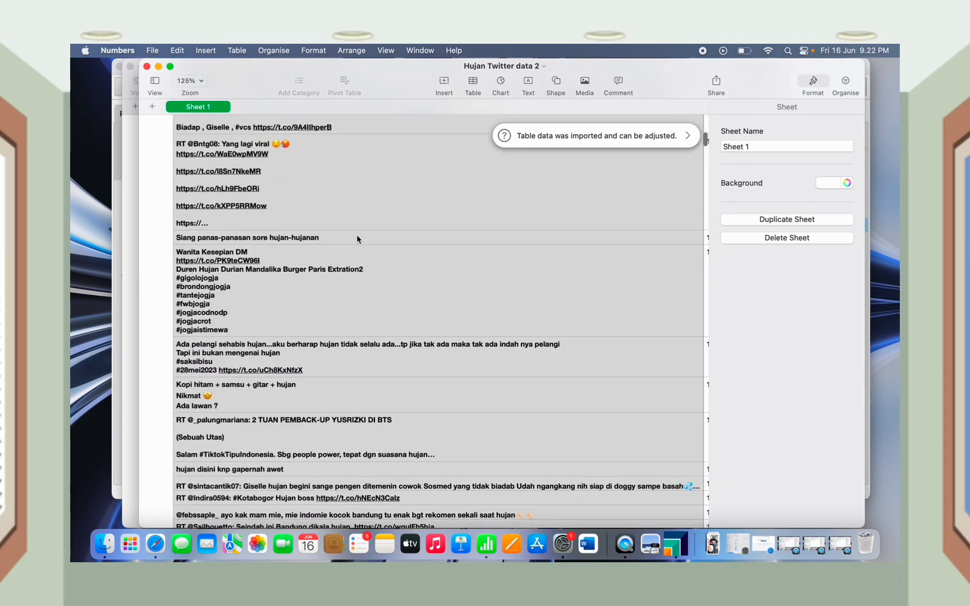
pyautogui.scroll(15, 357, 239)
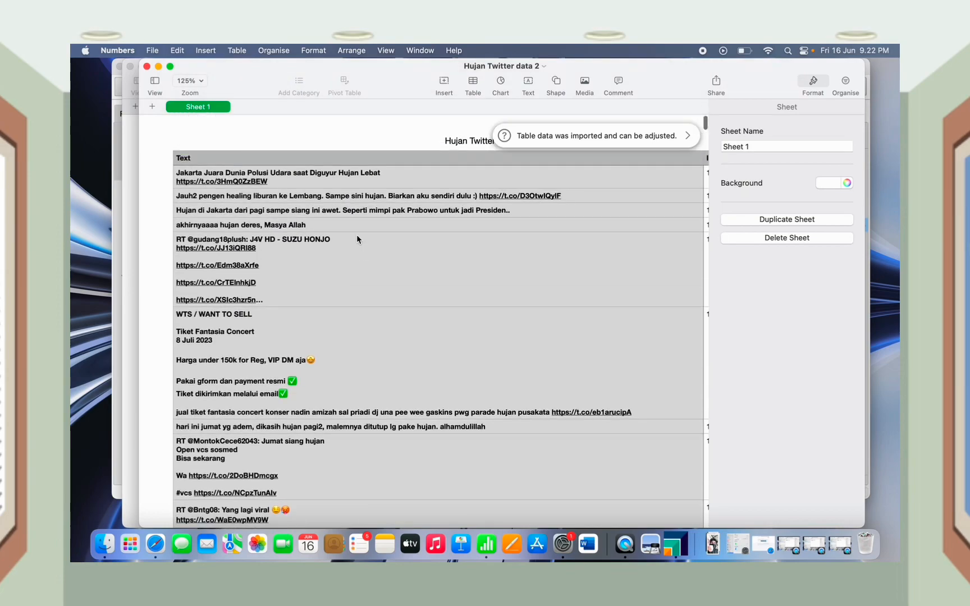
pyautogui.scroll(-15, 357, 239)
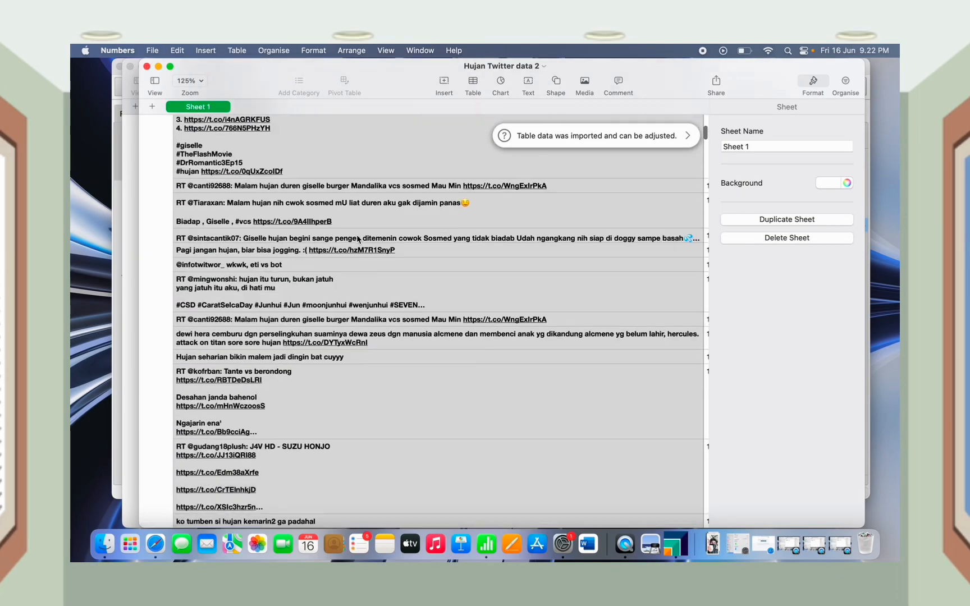
pyautogui.scroll(-15, 357, 239)
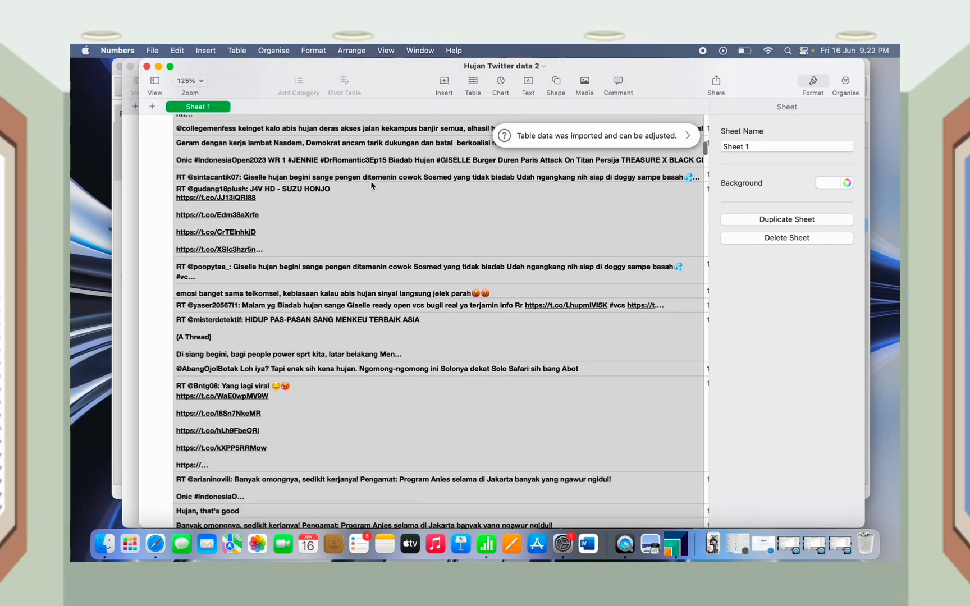
pyautogui.scroll(-5, 370, 185)
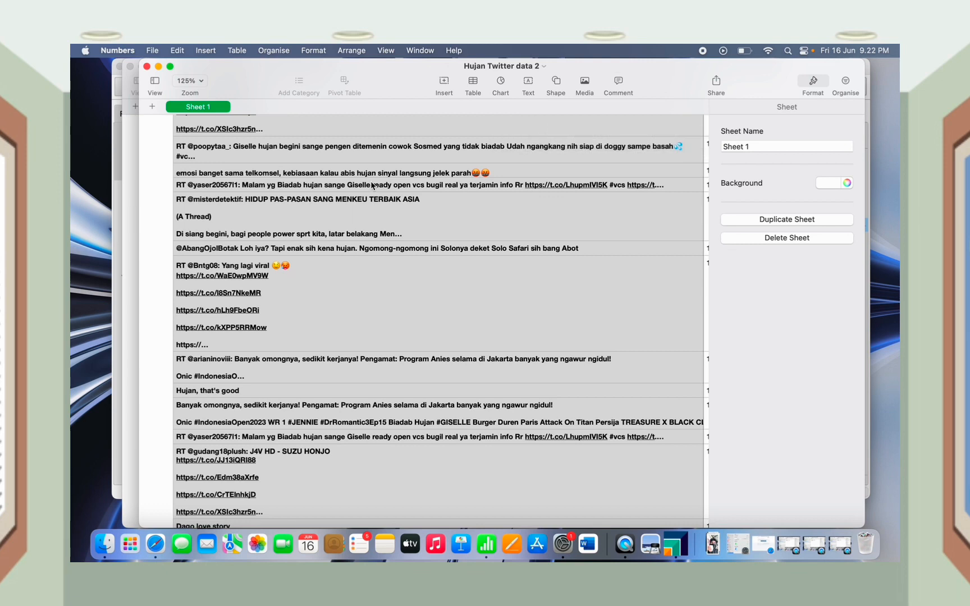
pyautogui.scroll(15, 372, 185)
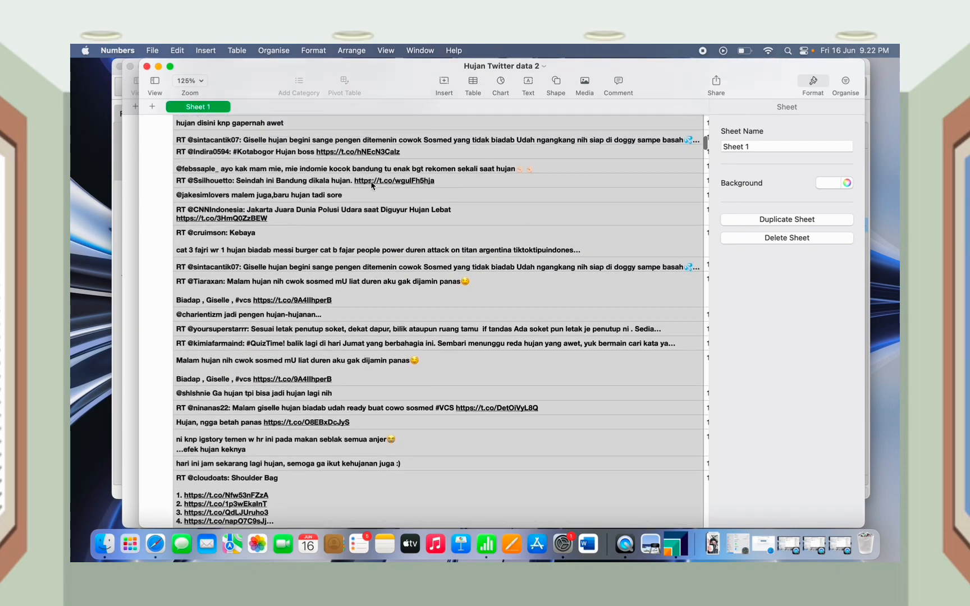
pyautogui.scroll(8, 372, 186)
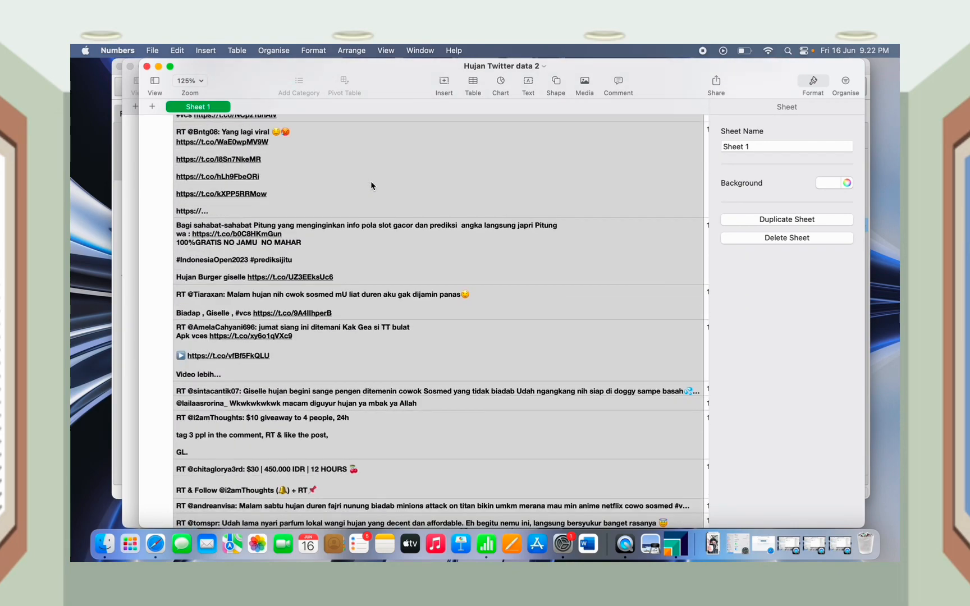
pyautogui.scroll(6, 373, 359)
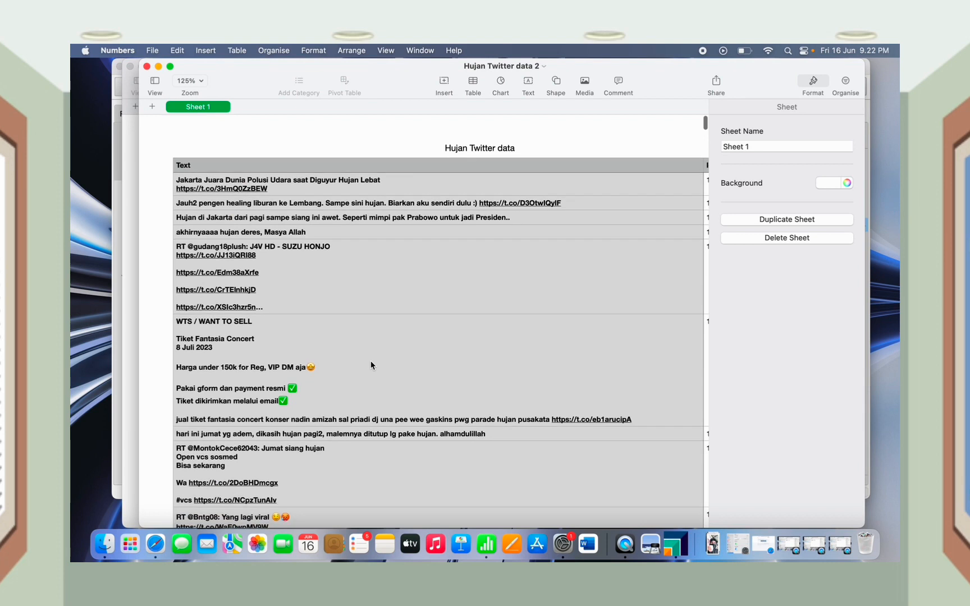